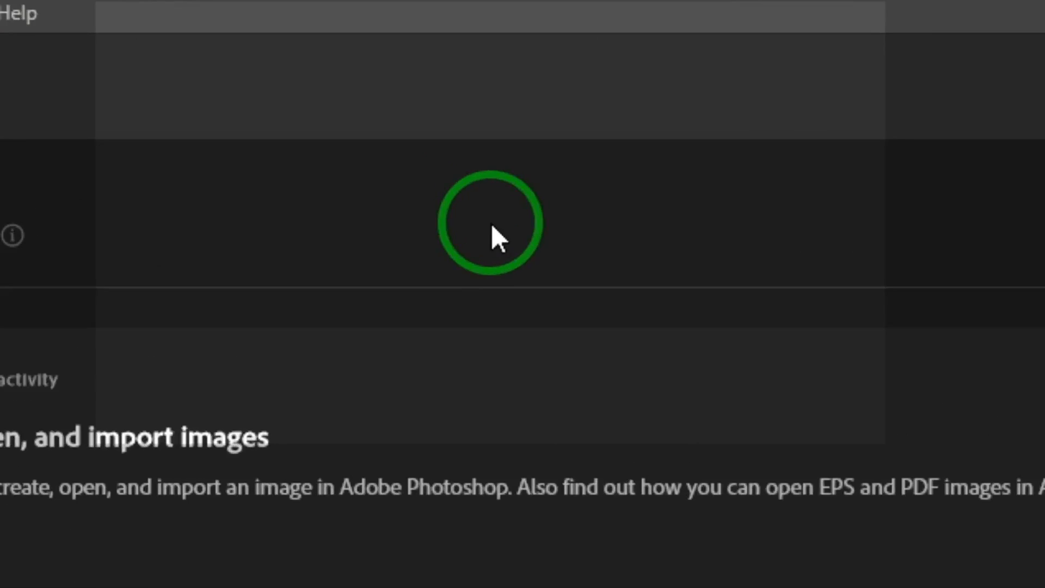
Step: Open the About Photoshop information window
click(514, 26)
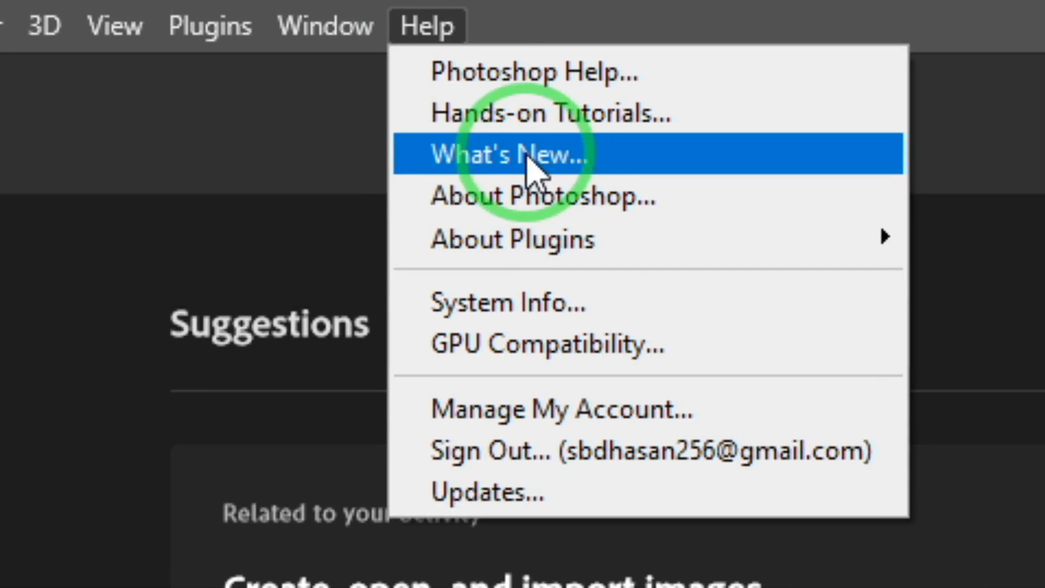
click(612, 209)
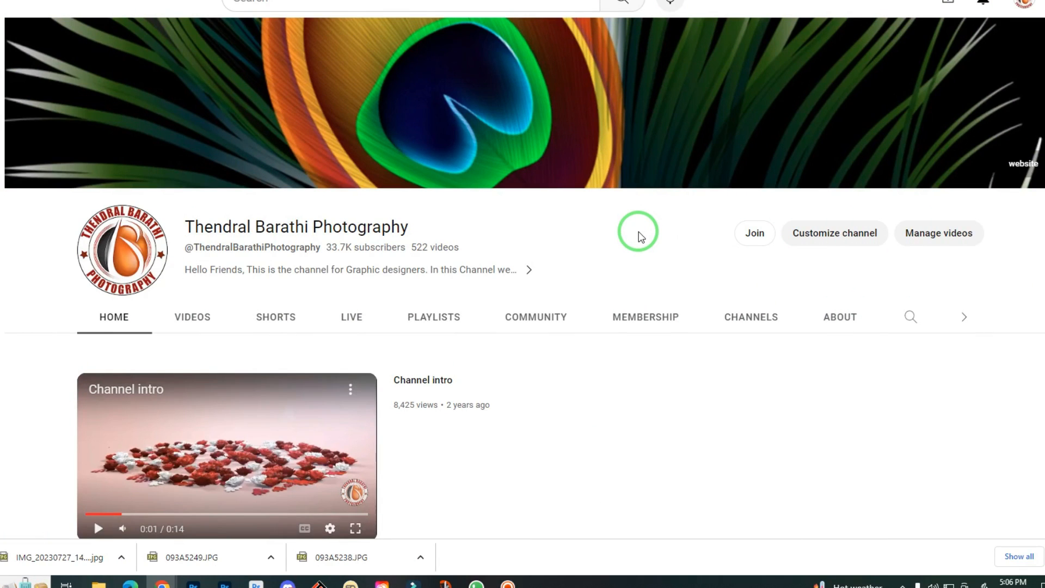
Step: Switch to the photography channel's YouTube home page and browse its video sections
scroll(640, 236, down, 9)
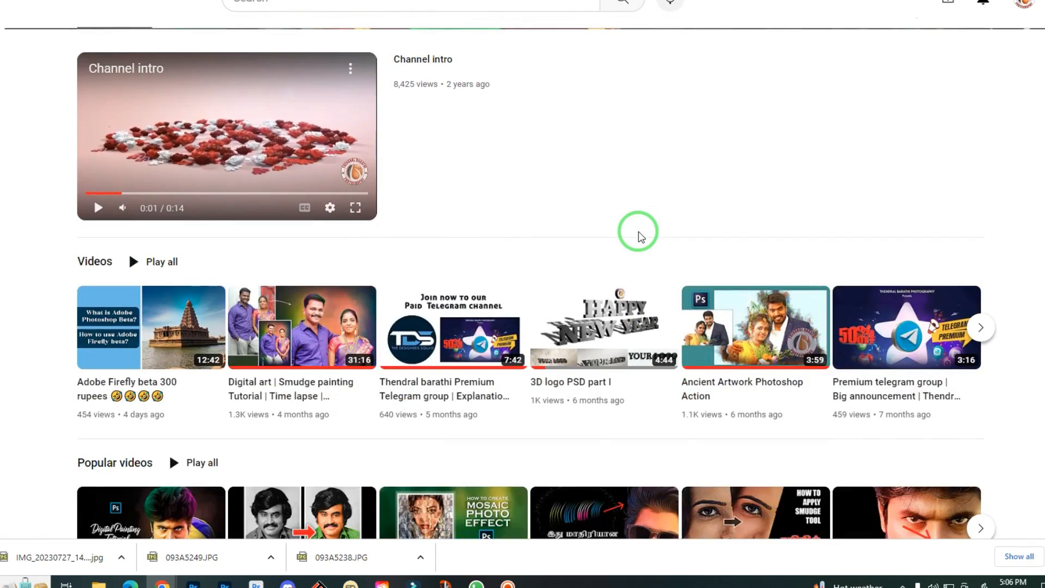
scroll(641, 236, down, 11)
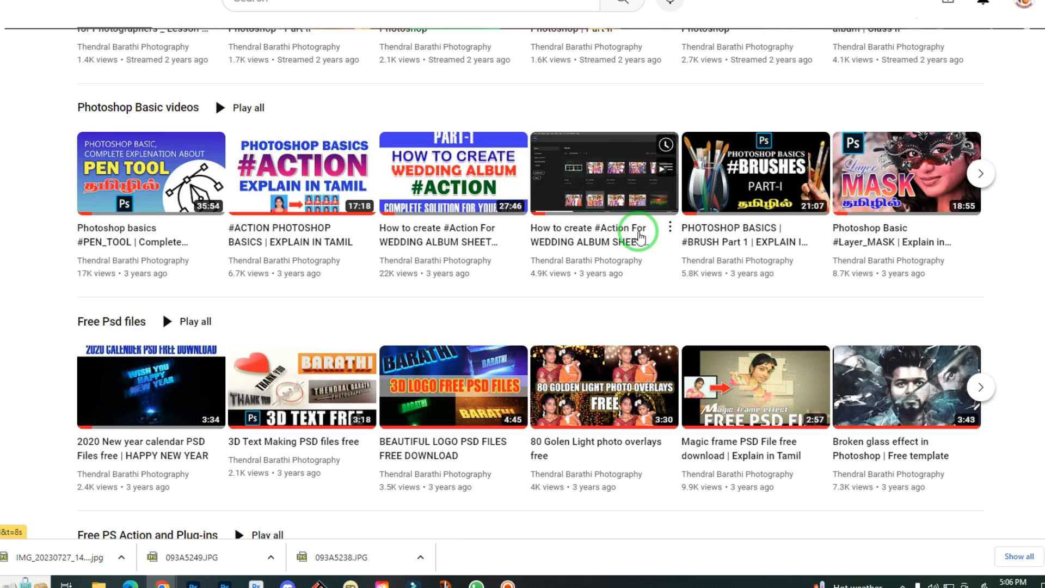
scroll(601, 223, up, 2)
scroll(600, 223, up, 15)
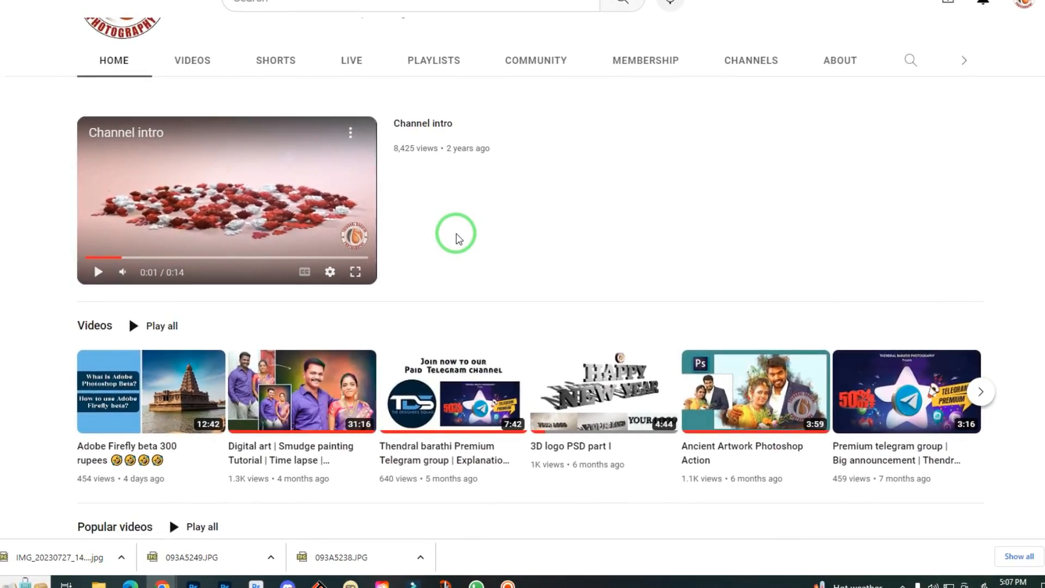
scroll(455, 255, down, 7)
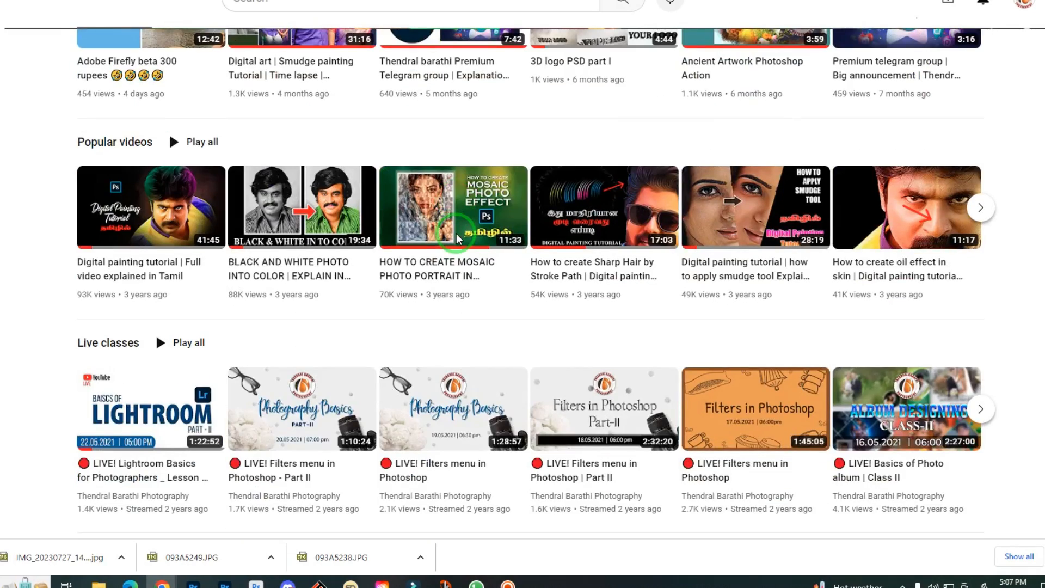
mouse_move(457, 238)
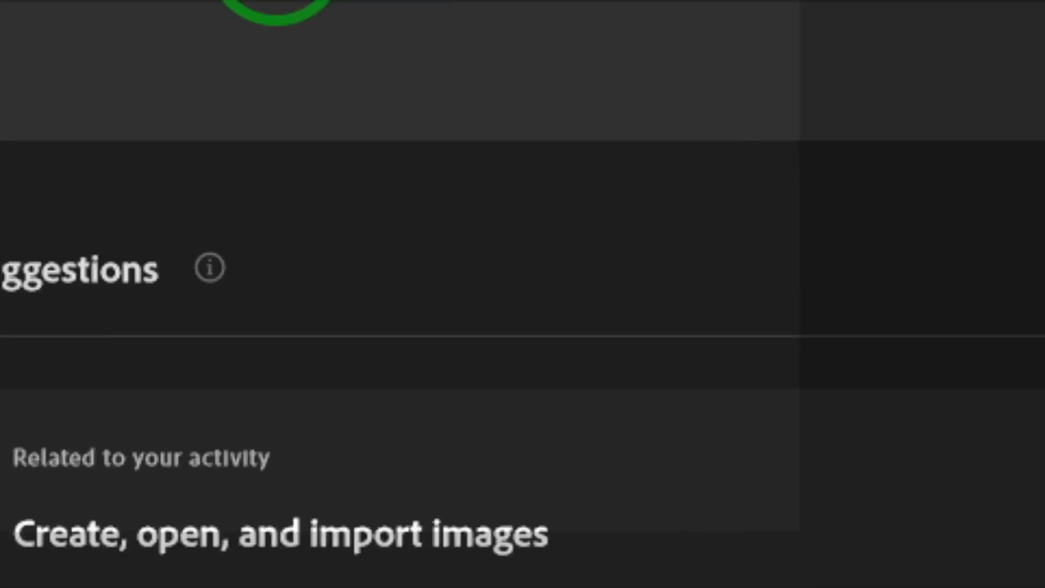
Step: Switch back to Photoshop, check the release version in its About window and dismiss it
click(265, 7)
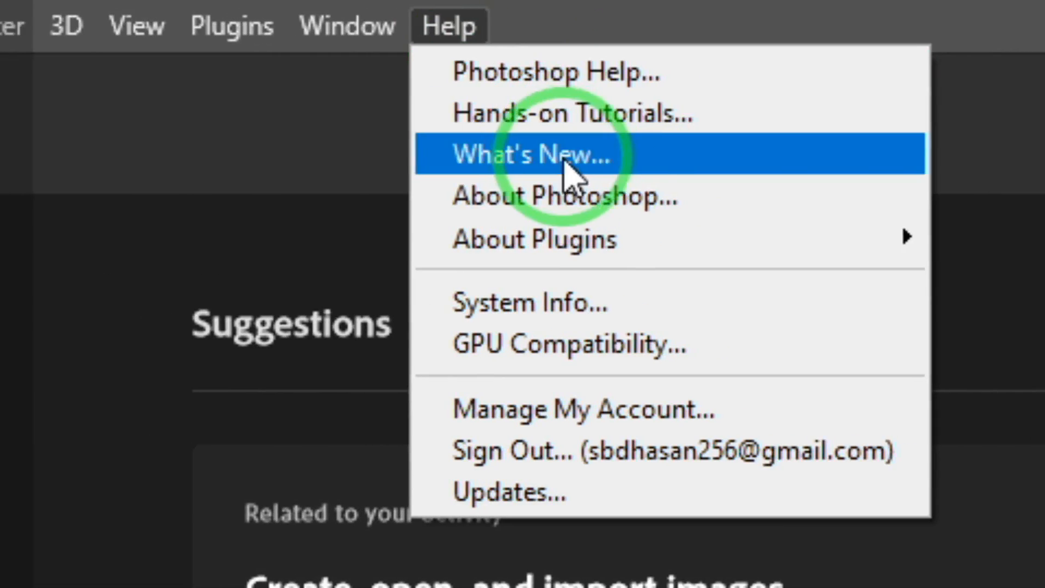
click(637, 194)
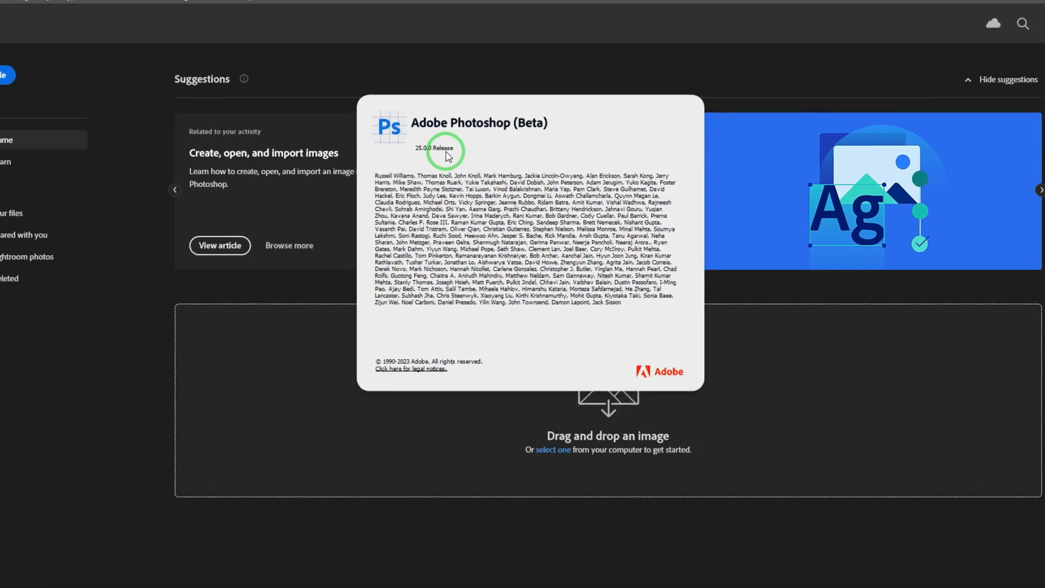
click(527, 297)
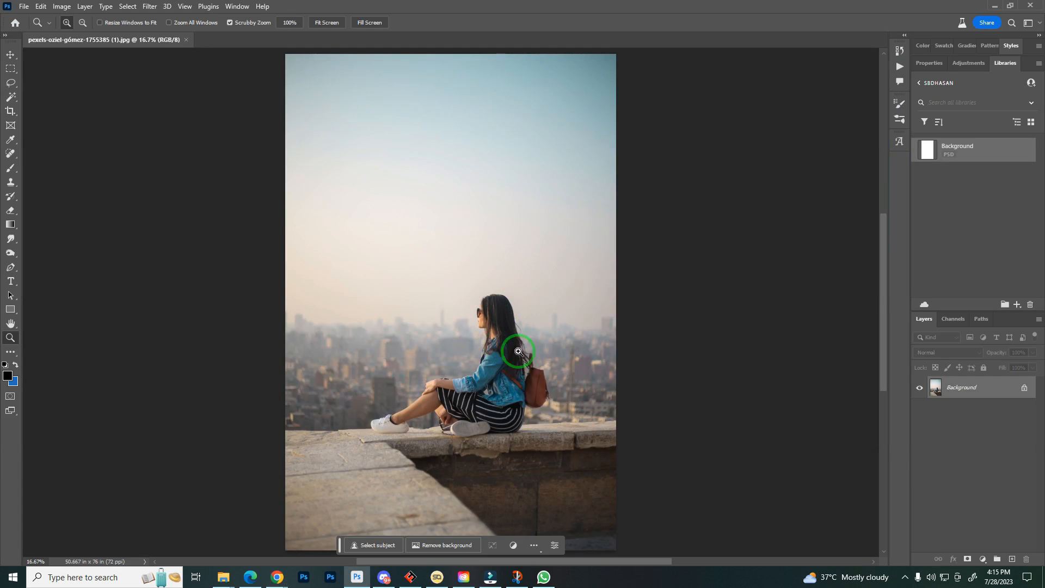
Step: Set a 12 x 8 in 300 ppi crop on the rooftop photo and extend the frame past both sides to span its full height
mouse_move(532, 356)
mouse_down()
mouse_move(521, 346)
mouse_move(534, 351)
mouse_up()
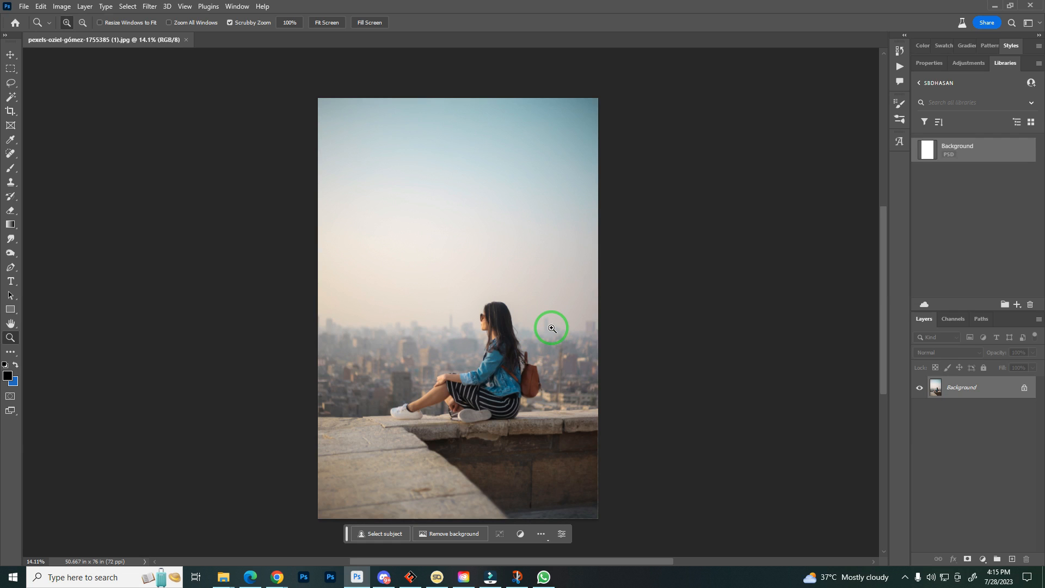
drag(552, 328, 504, 310)
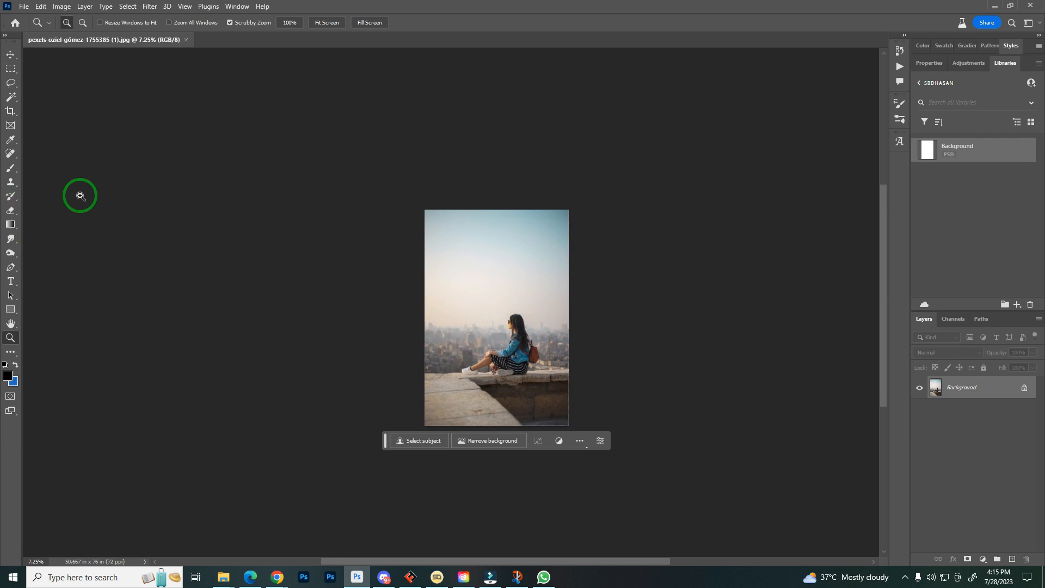
key(c)
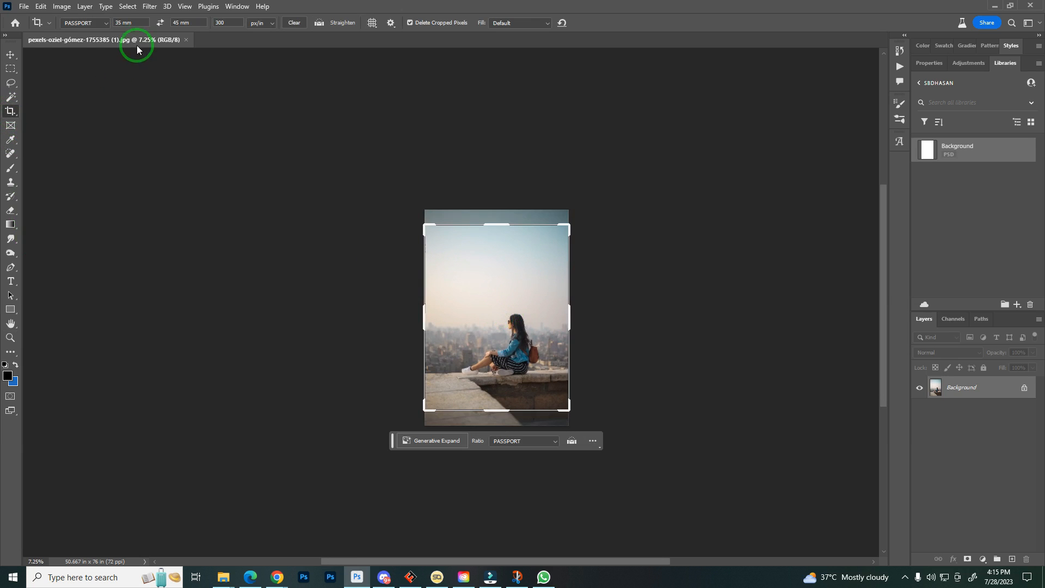
click(103, 23)
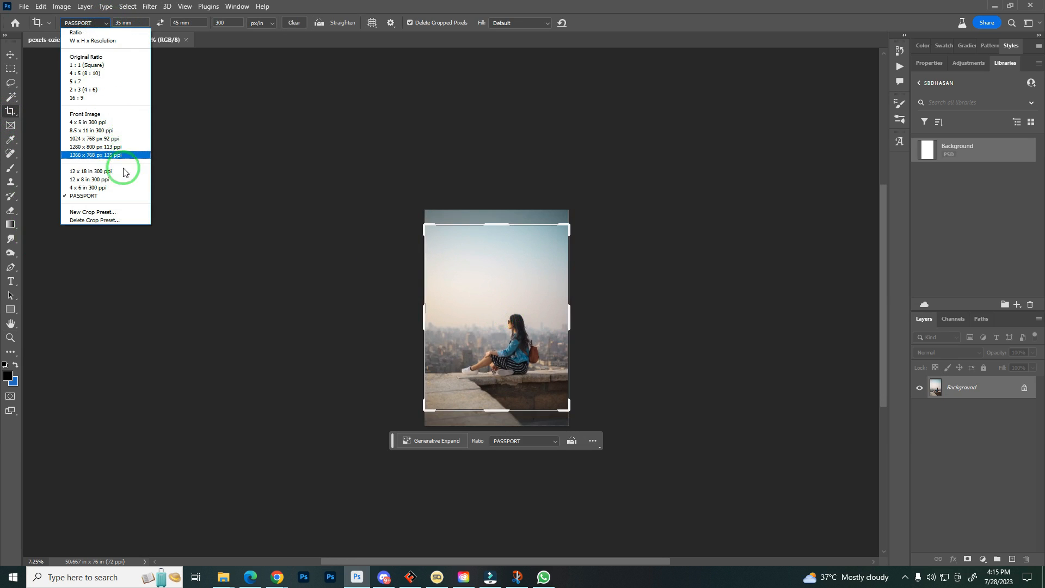
click(119, 179)
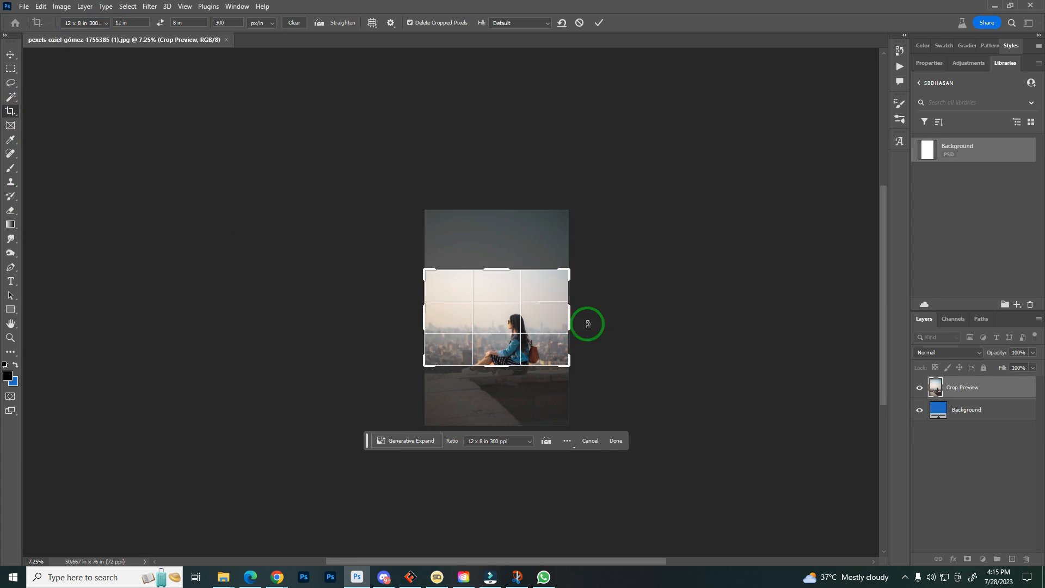
drag(565, 272, 656, 203)
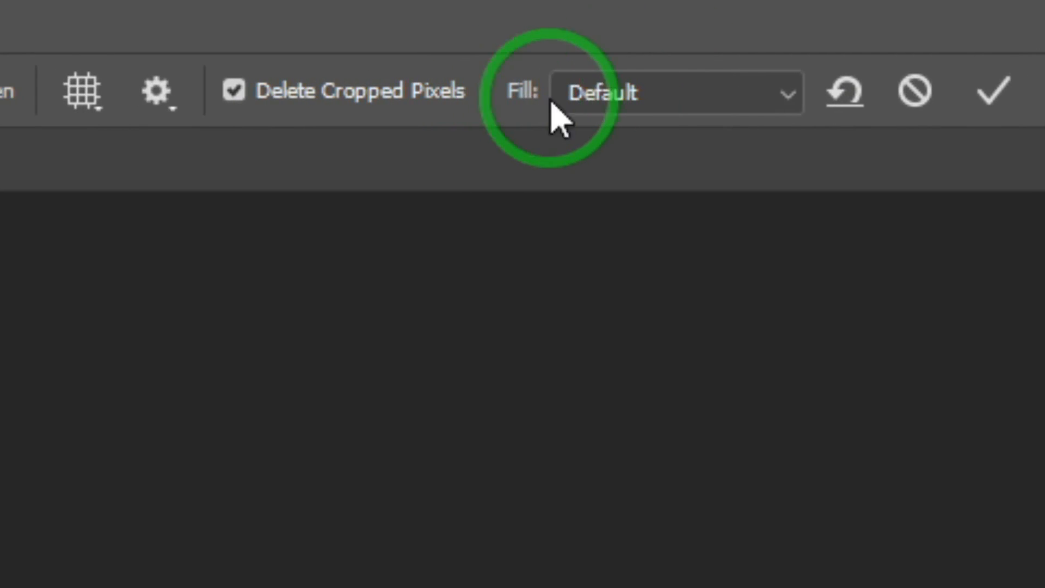
Step: Set the crop fill to Generative Expand, leave the prompt empty and apply the crop
click(646, 101)
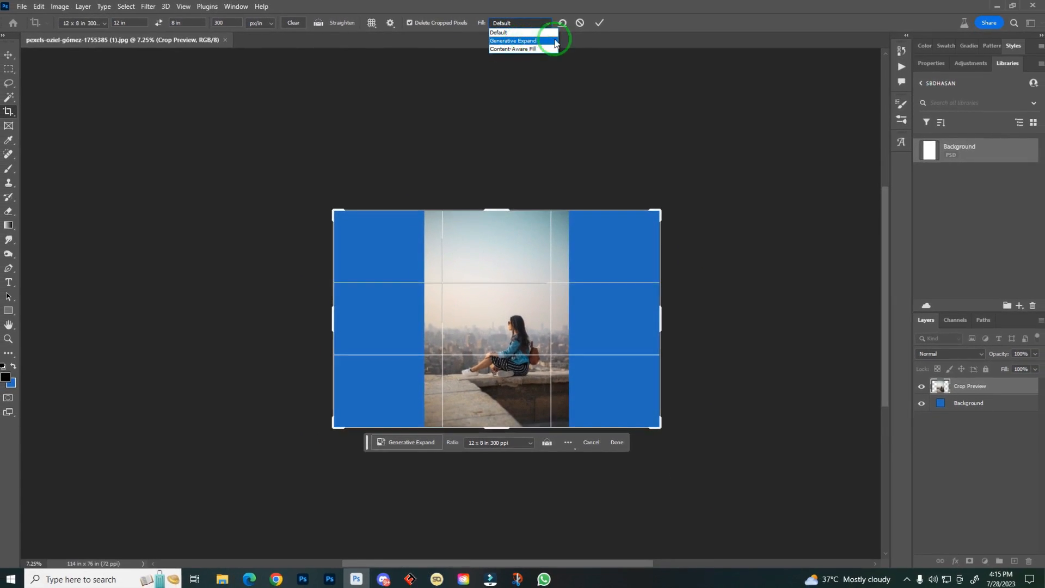
click(518, 40)
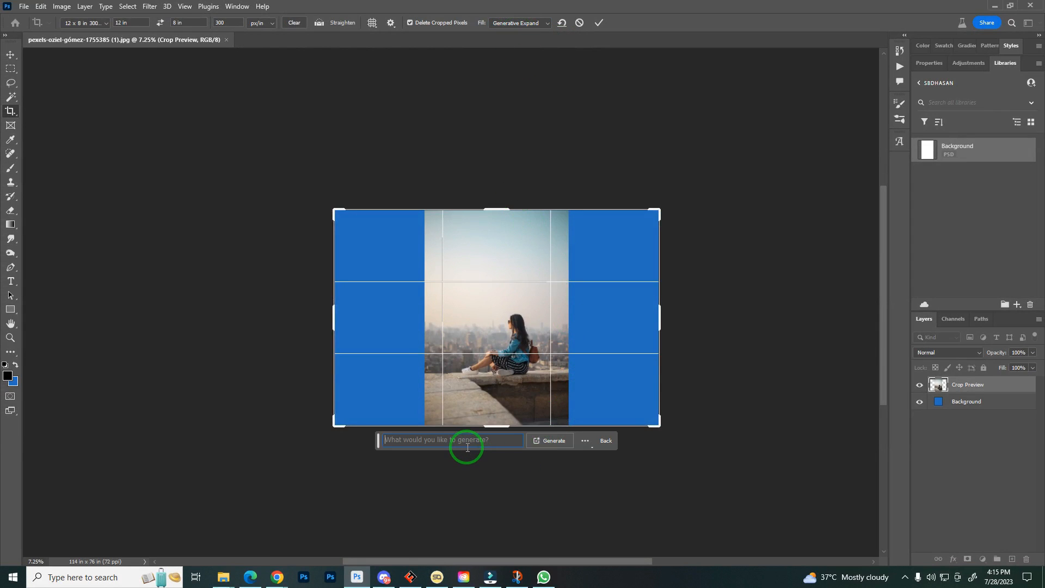
click(445, 440)
click(599, 23)
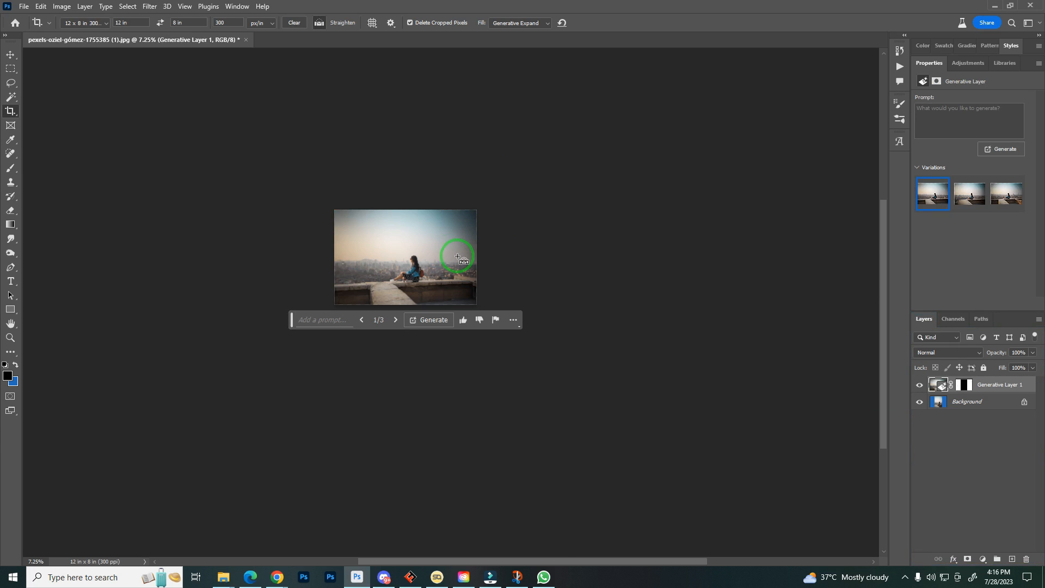
Step: Compare the expanded rooftop photo with and without its generative layer
key(ctrl+0)
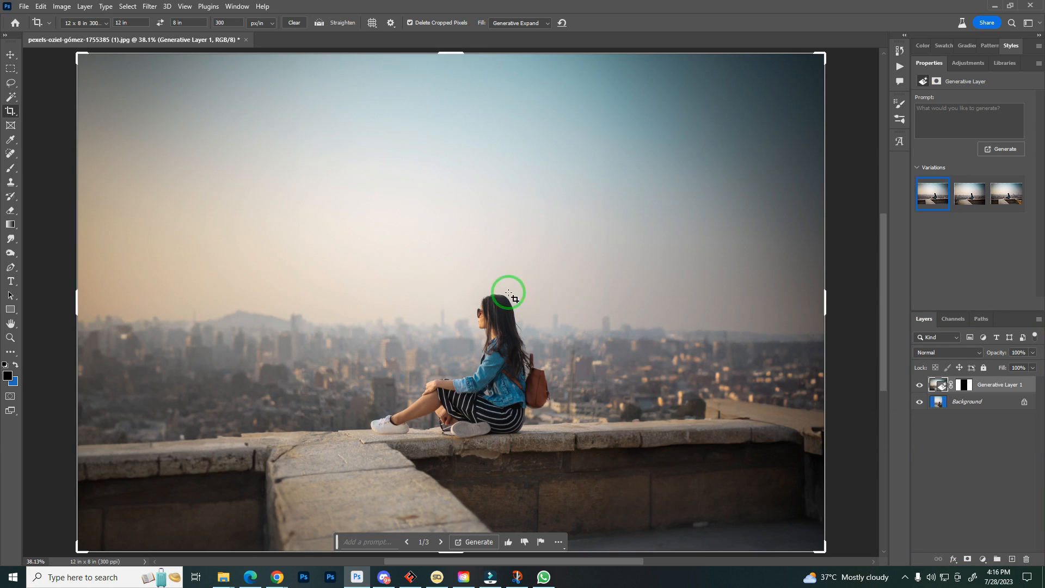
key(c)
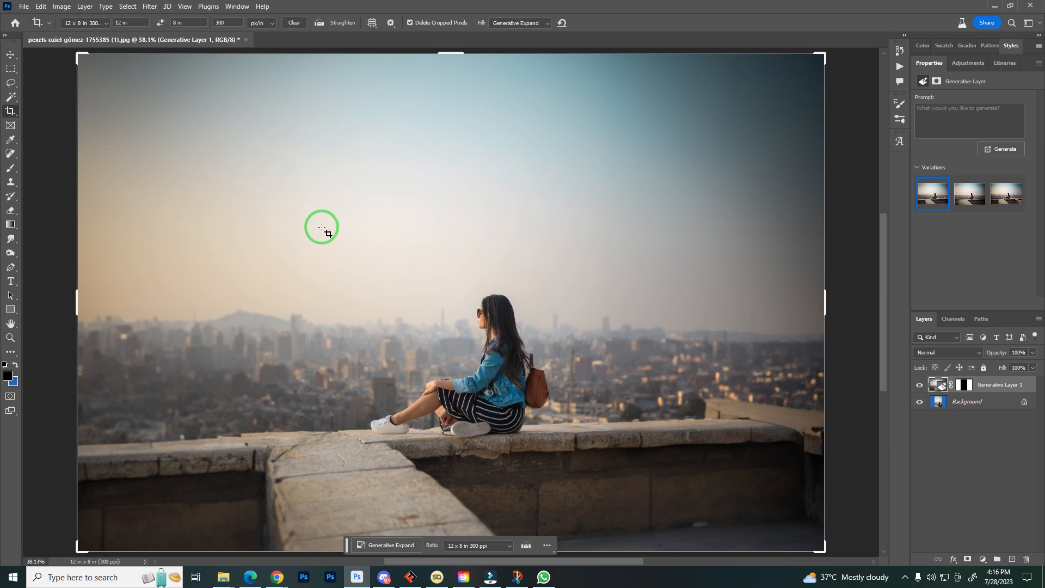
key(z)
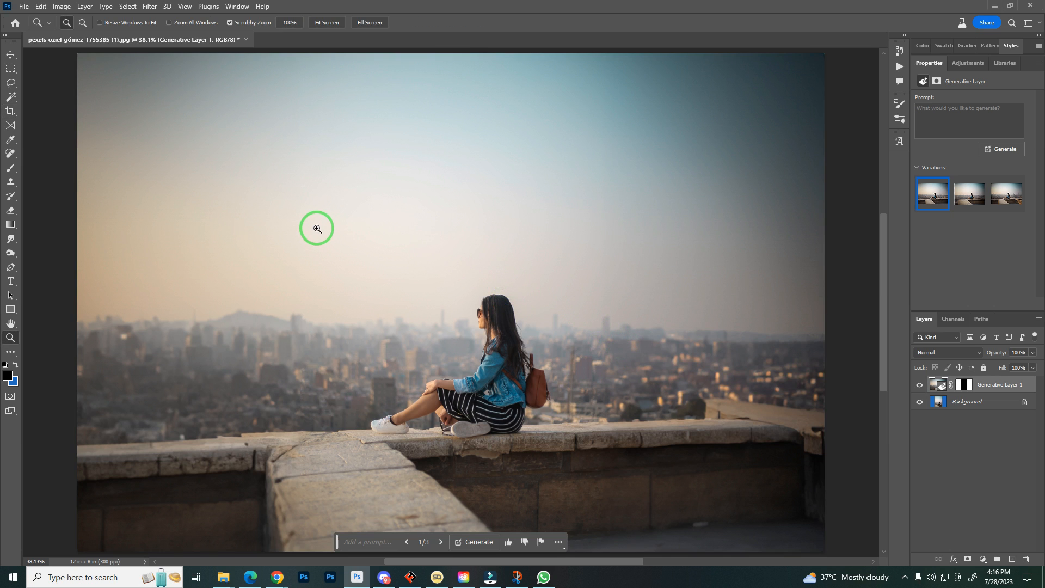
drag(388, 353, 359, 333)
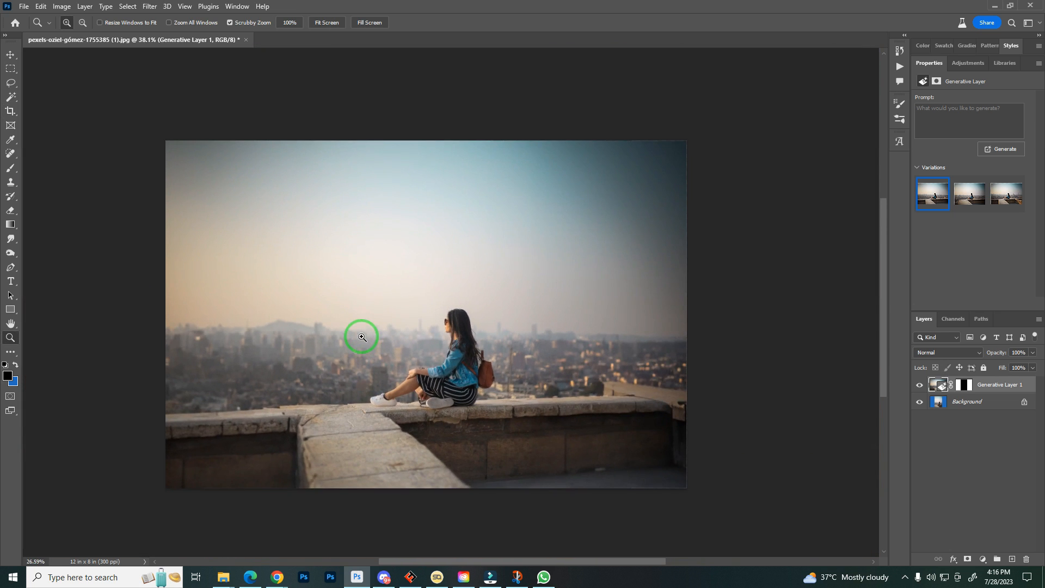
click(920, 386)
click(920, 386)
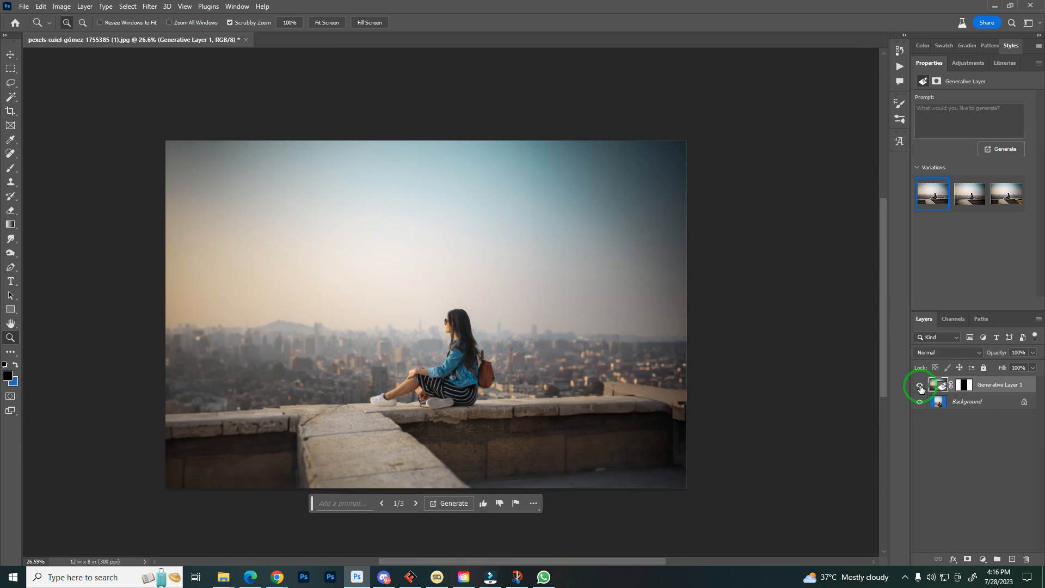
click(920, 386)
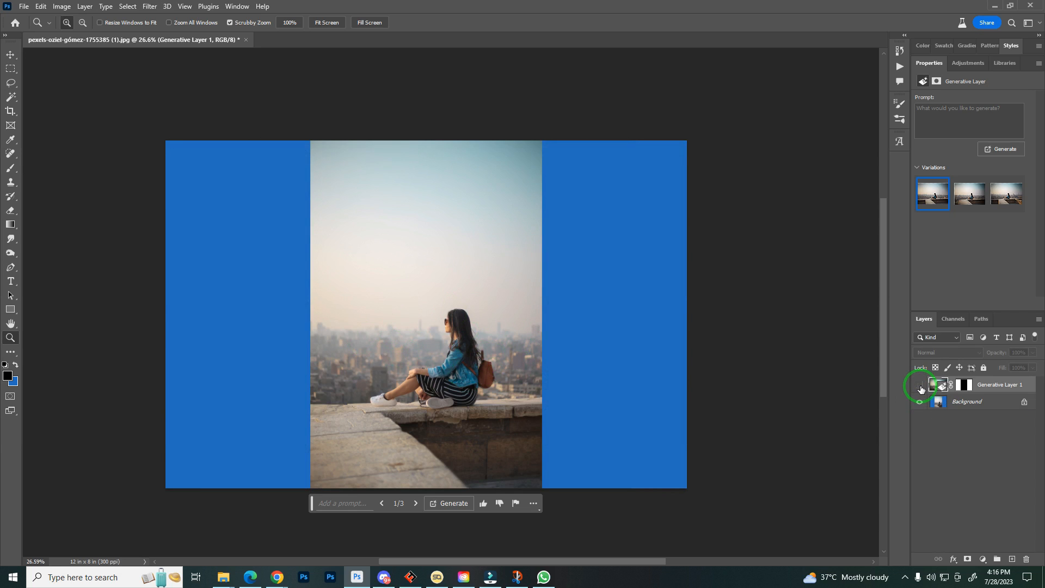
click(920, 386)
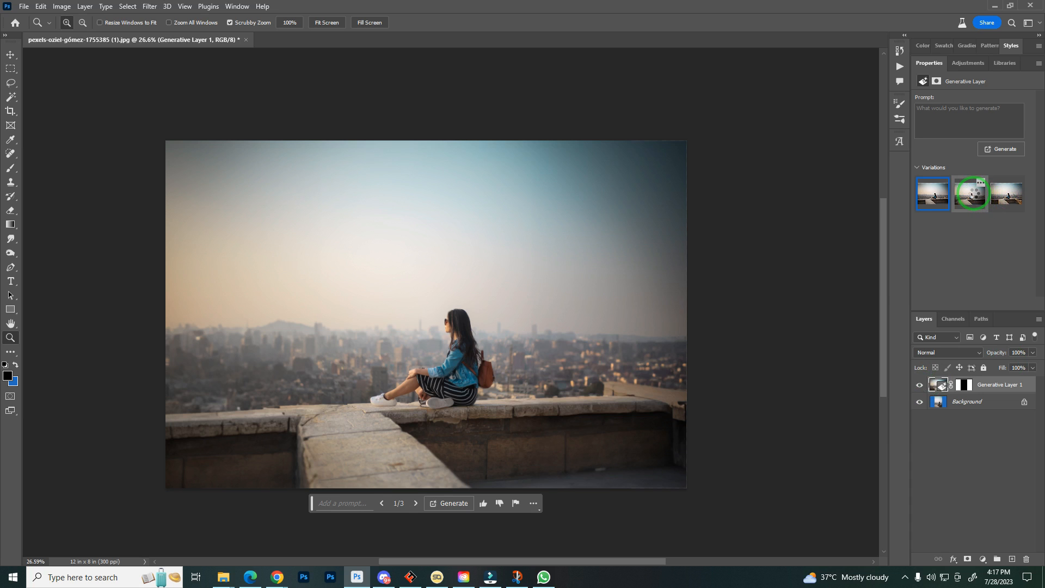
Step: Preview the second generated variation and choose the third one for the generative layer
click(972, 194)
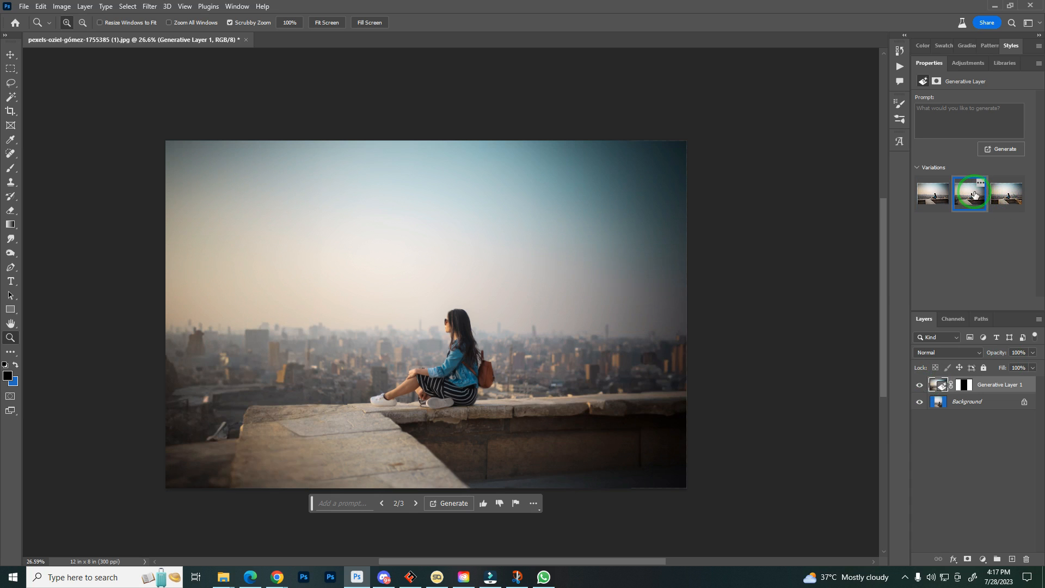
click(1009, 199)
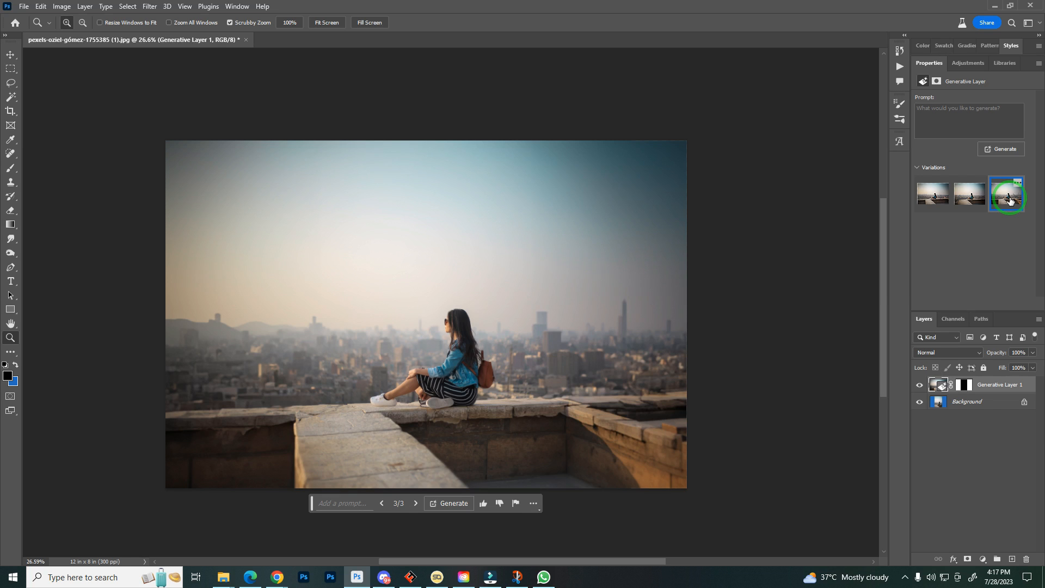
Step: Open the photo of the woman in tall grass as a second document
key(c)
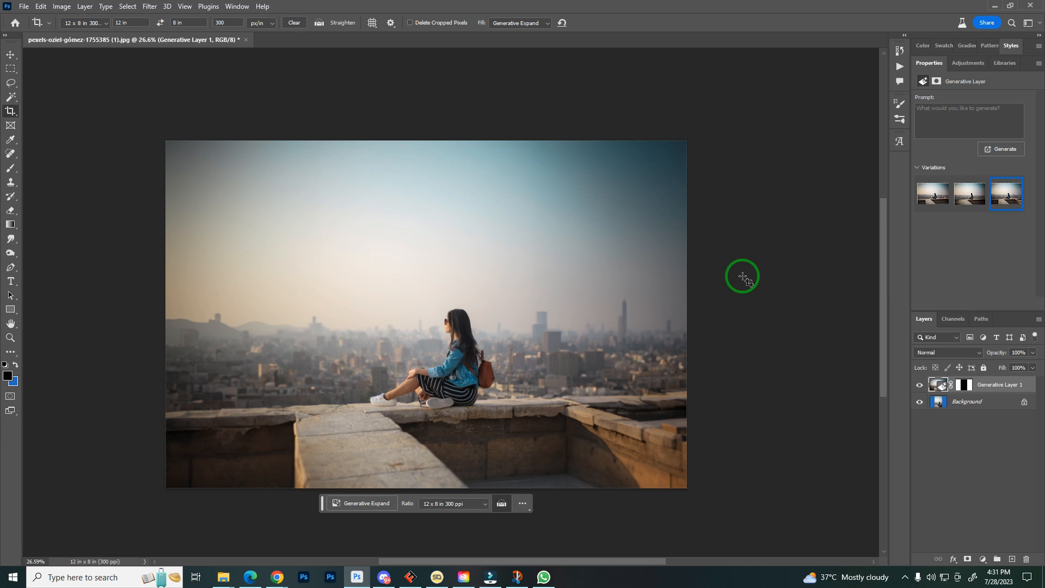
drag(1044, 451, 675, 40)
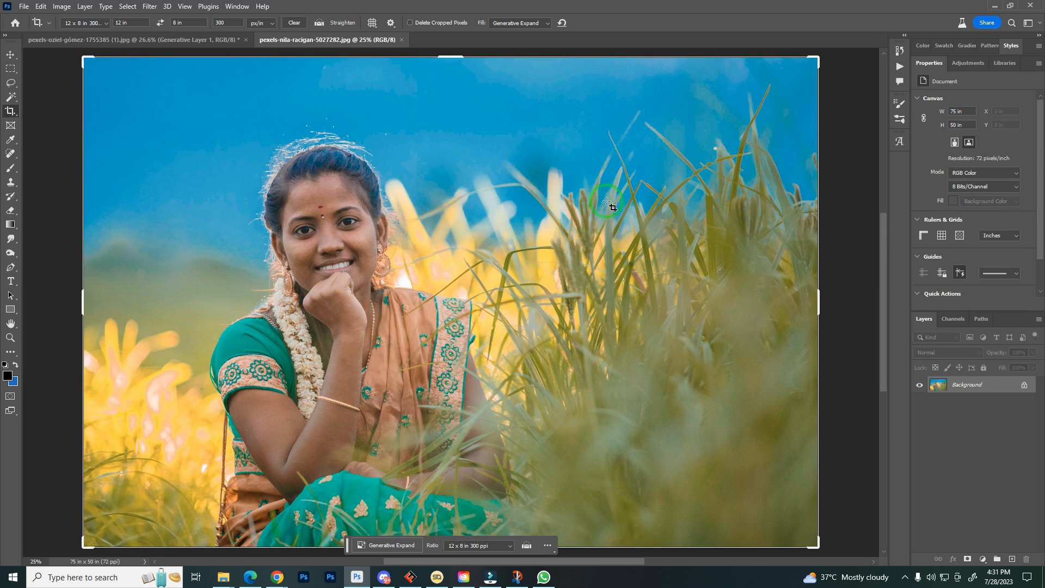
Step: Extend the crop frame beyond the grass photo's top and left edges to about 102.5 x 68.3 in, with Delete Cropped Pixels off
key(z)
drag(520, 336, 501, 327)
key(c)
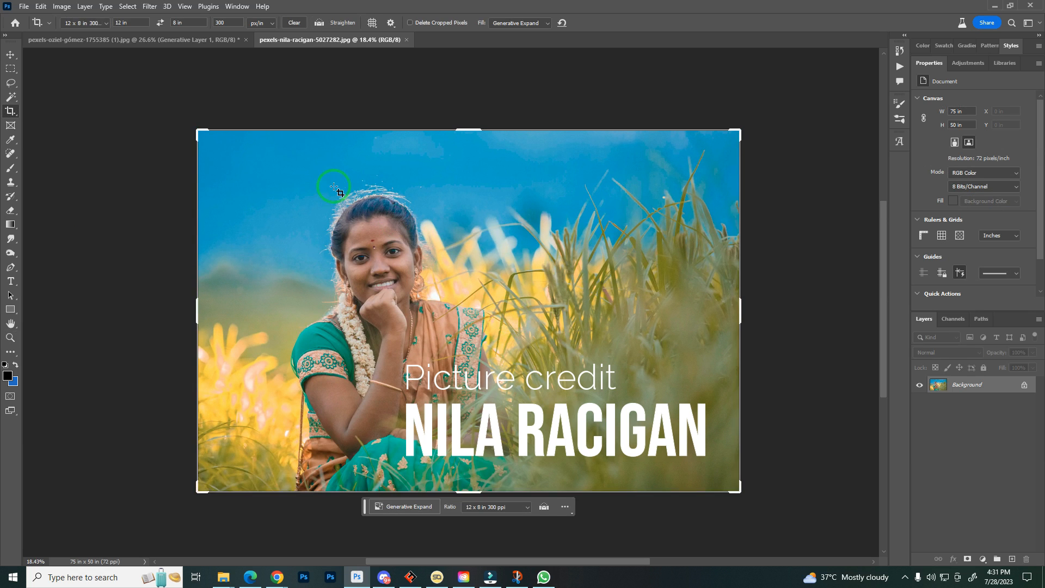
drag(196, 133, 98, 72)
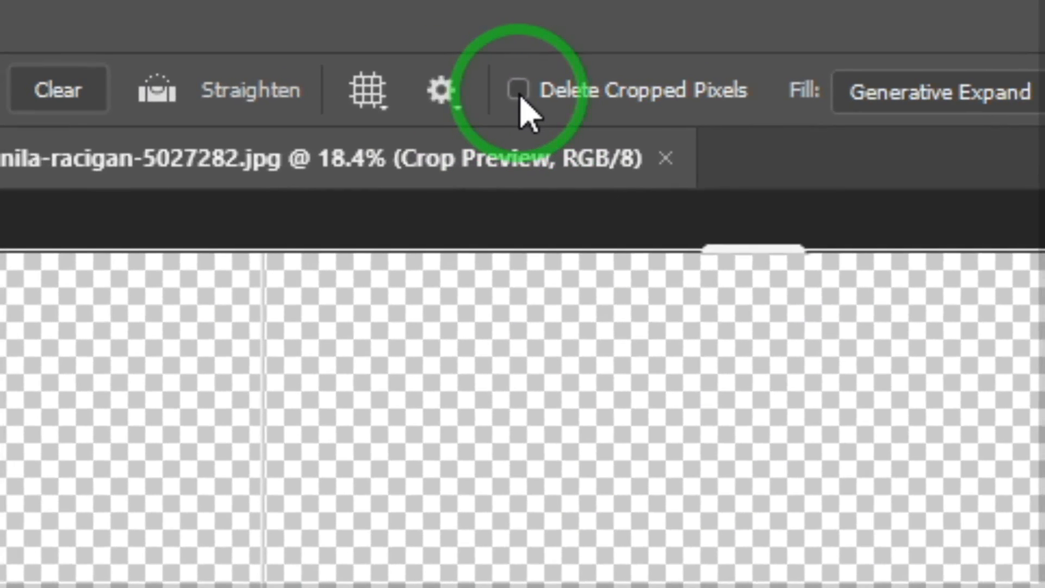
click(411, 25)
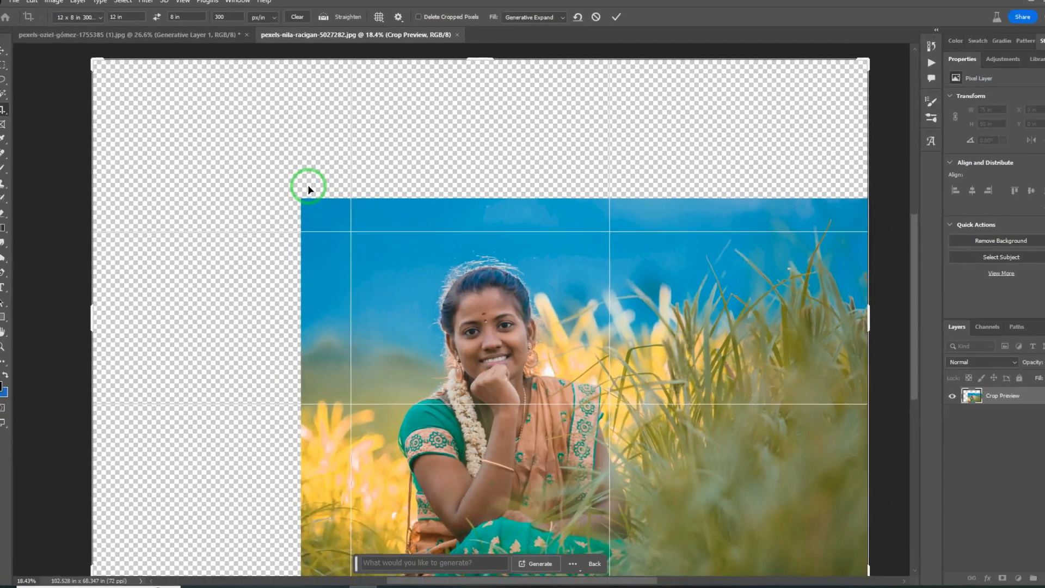
Step: Enlarge the crop frame further to about 114.6 x 76.4 in and enter "White clouds" as the generative prompt
key(ctrl+minus)
key(ctrl+minus)
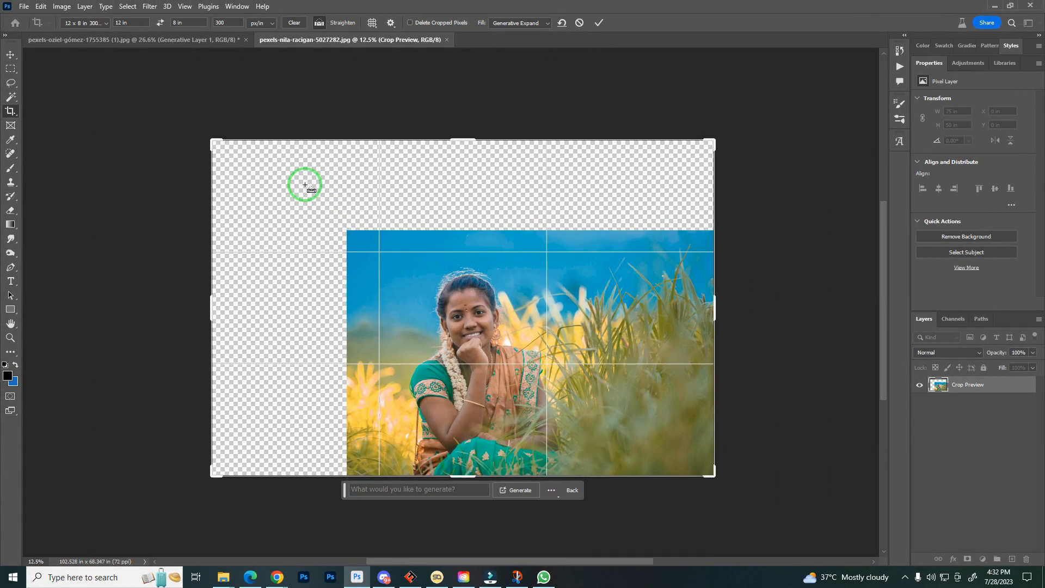
drag(212, 141, 183, 120)
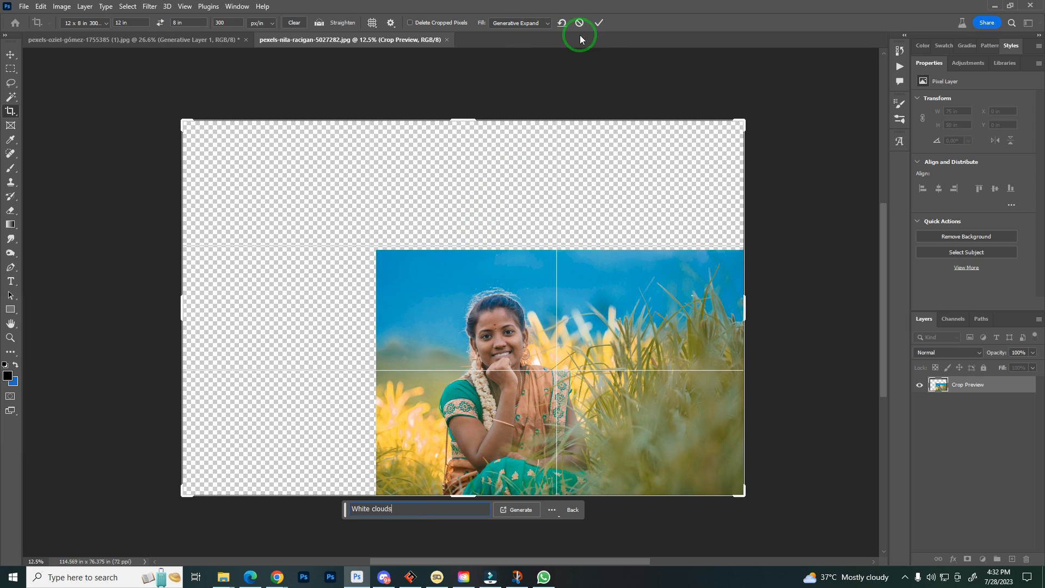
Step: Commit the crop to generate the expanded area from the "White clouds" prompt and inspect the result up close
click(598, 24)
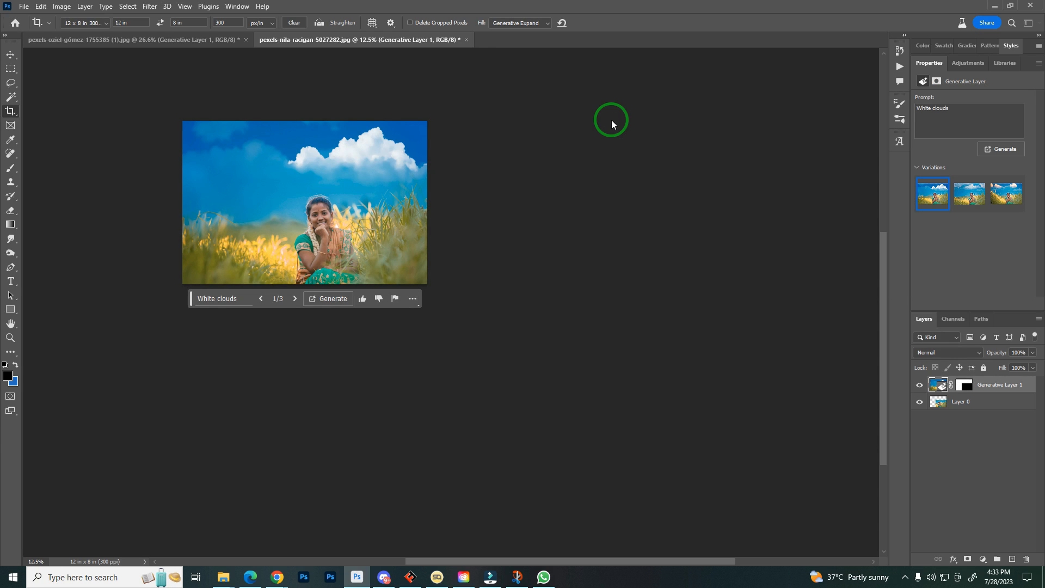
key(z)
drag(276, 172, 315, 191)
key(space)
drag(318, 193, 339, 207)
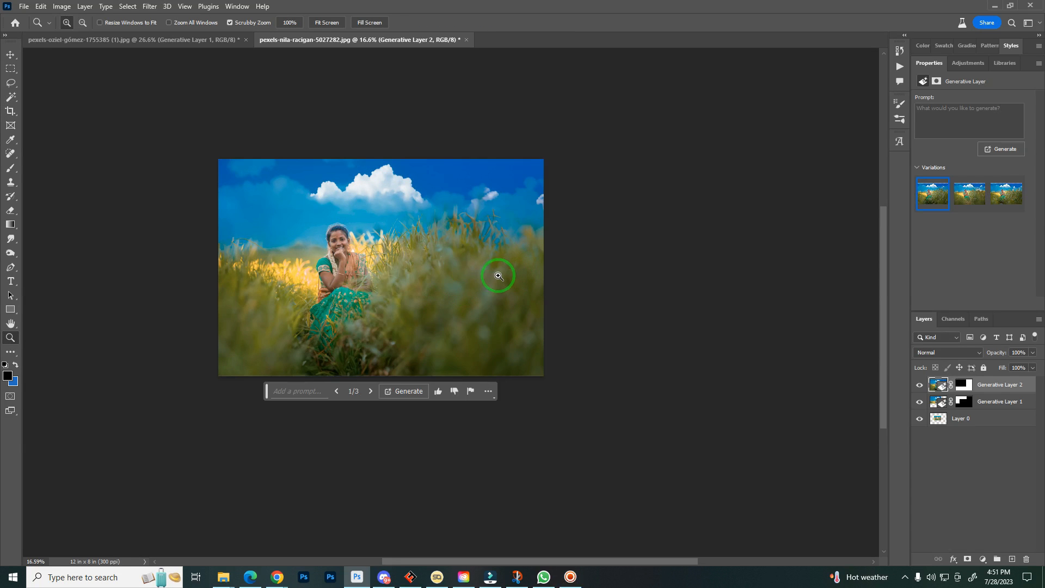
Step: Extend the crop frame beyond the photo's right and bottom edges to about 18.1 x 12.1 in and generate the area with the prompt "lake"
drag(497, 273, 475, 294)
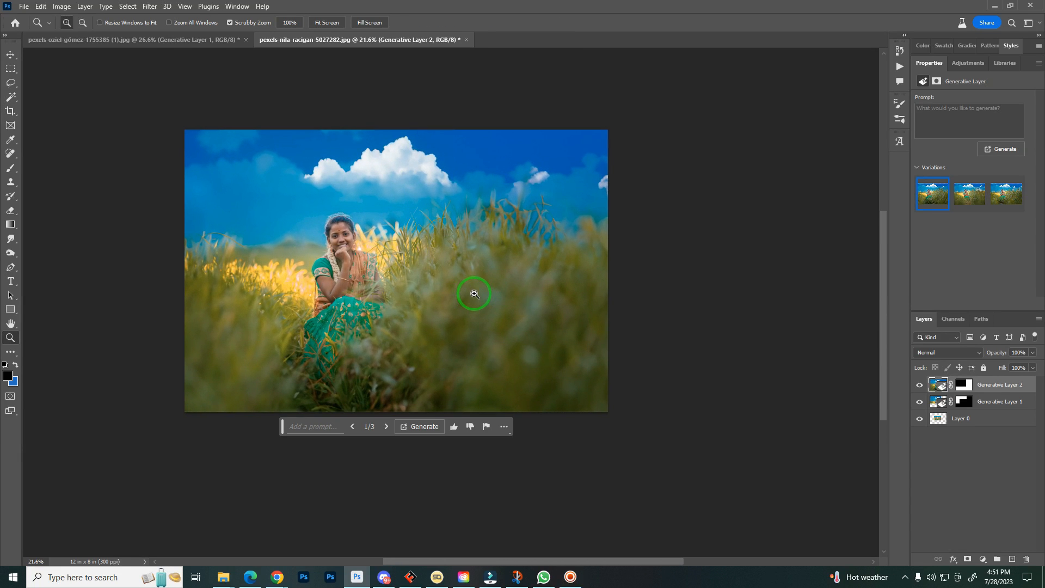
key(c)
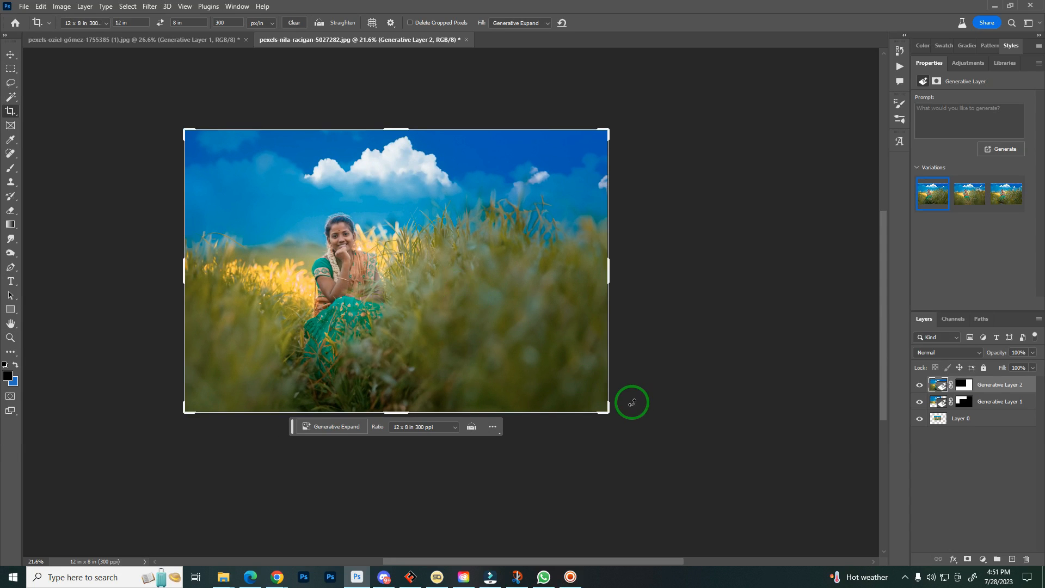
drag(605, 411, 730, 466)
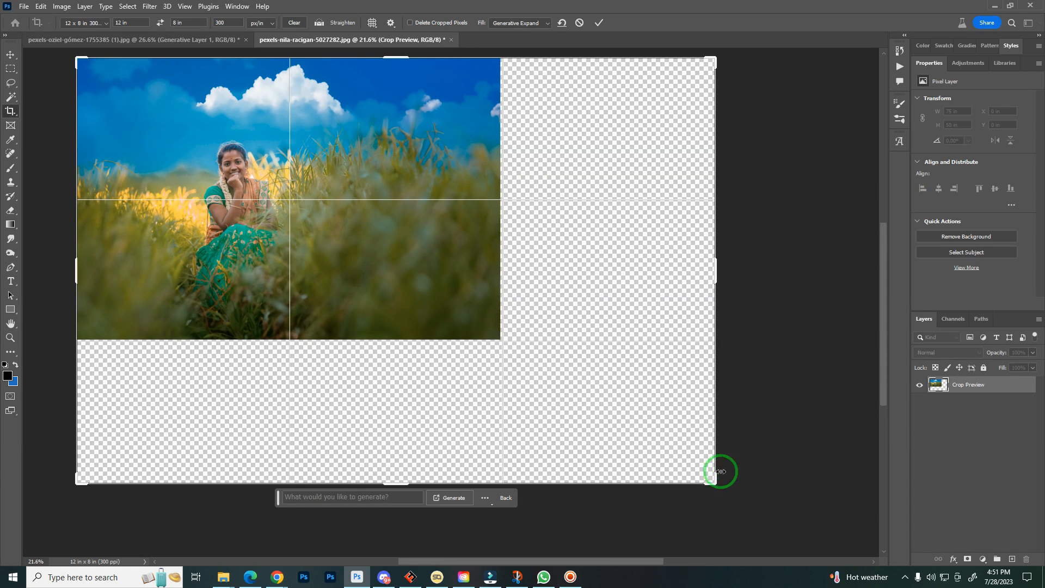
click(390, 497)
text(lak)
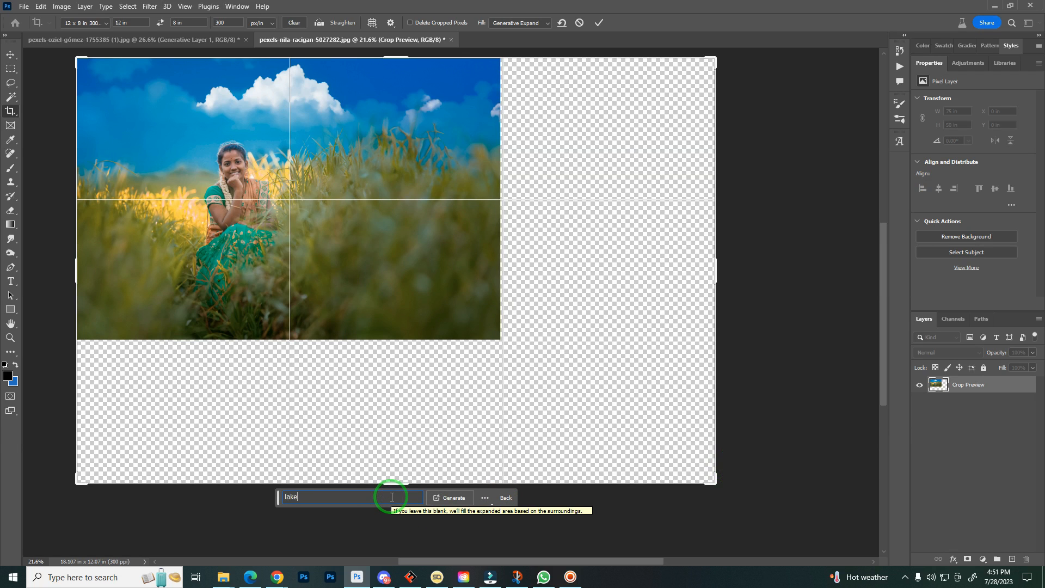
text(e)
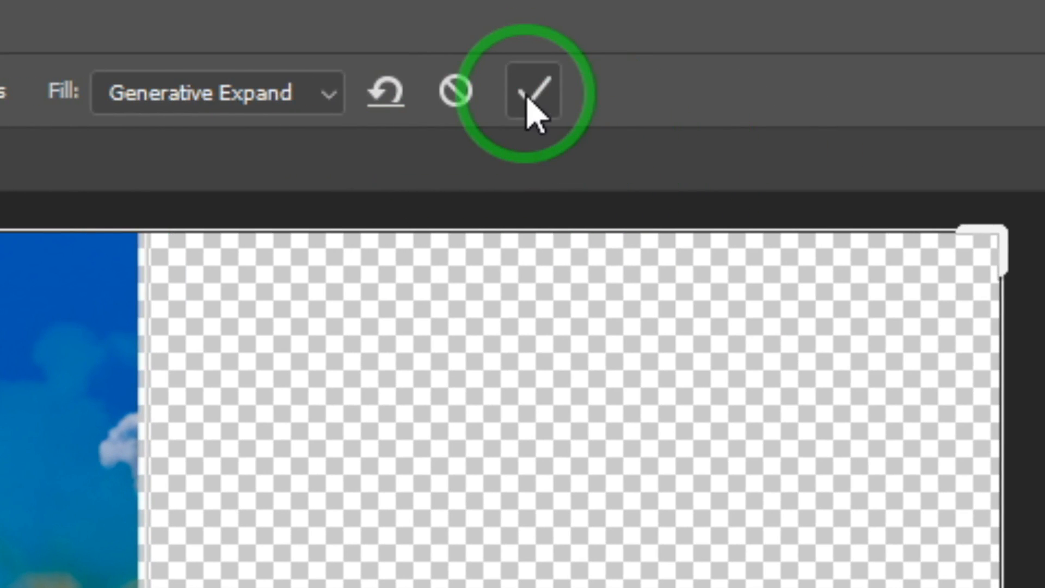
click(822, 92)
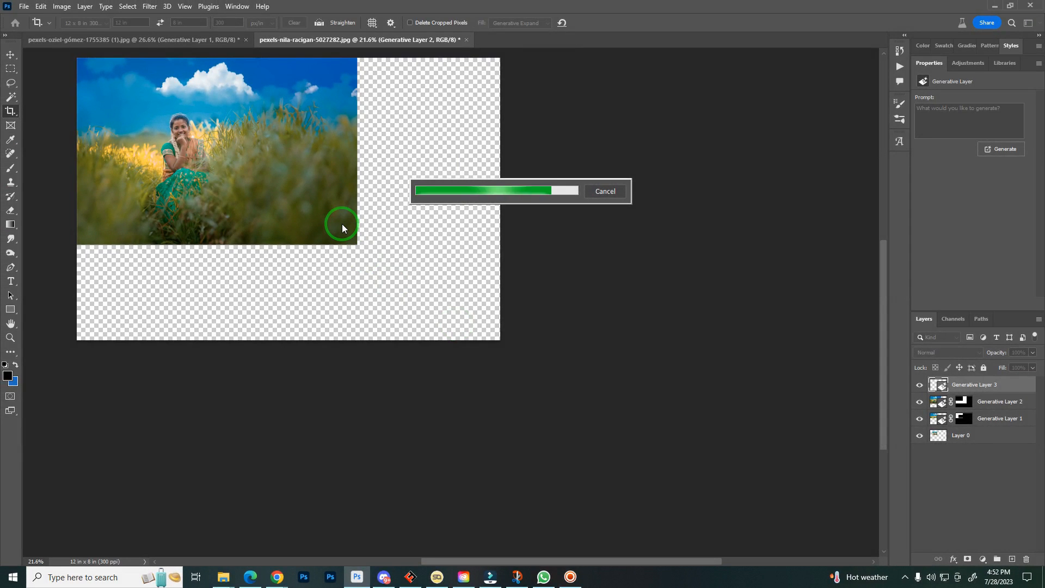
Step: Compare the three lake variations at close range and choose the second one for the generative layer
drag(217, 206, 423, 215)
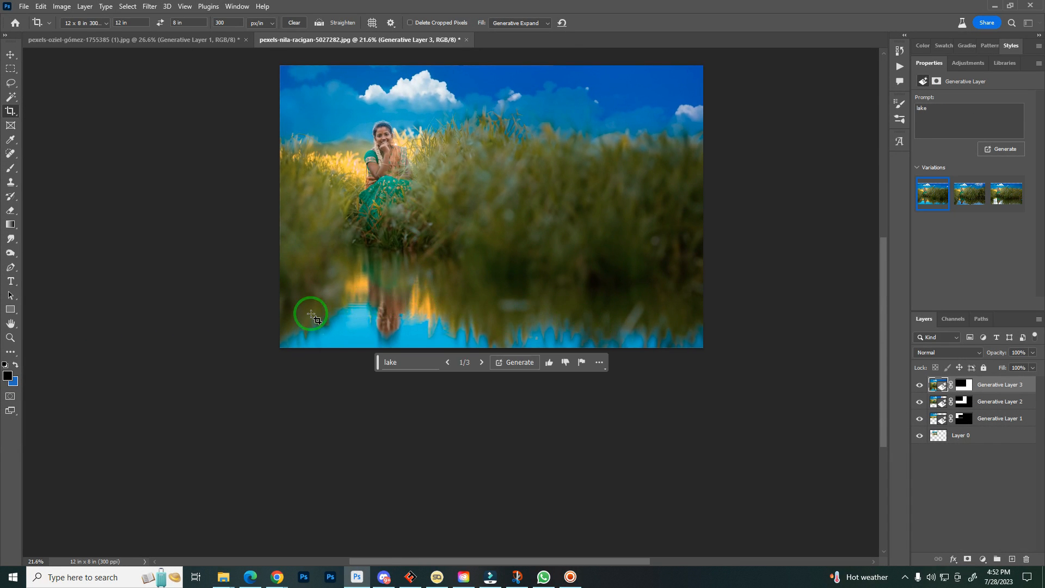
key(z)
drag(387, 258, 430, 349)
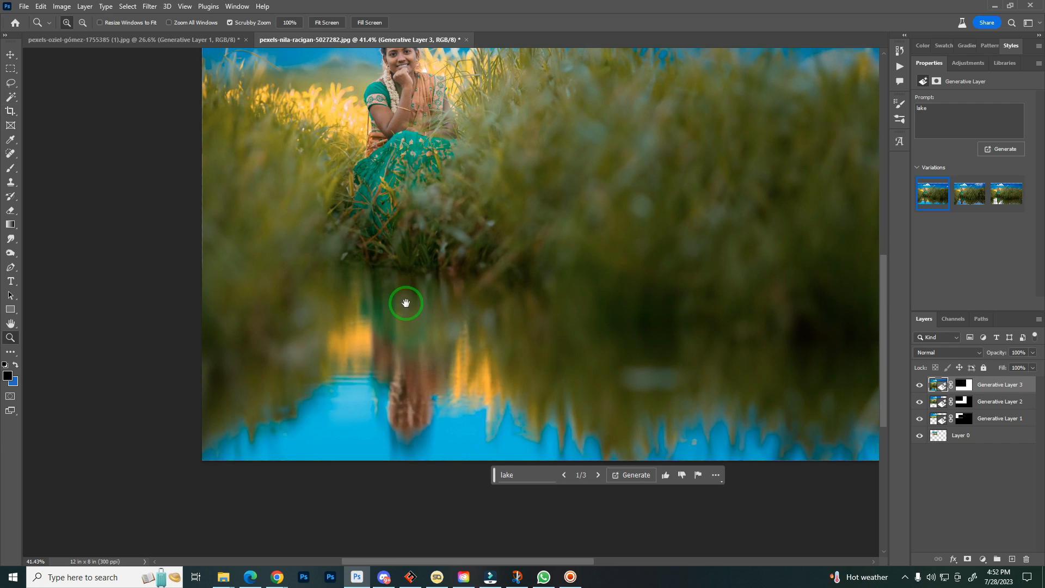
drag(406, 300, 412, 316)
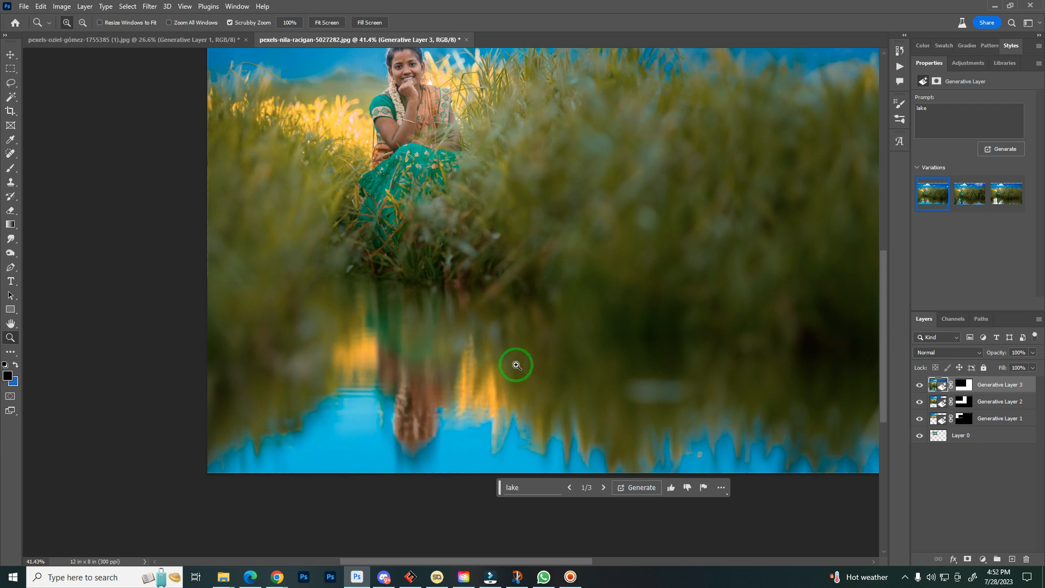
click(973, 199)
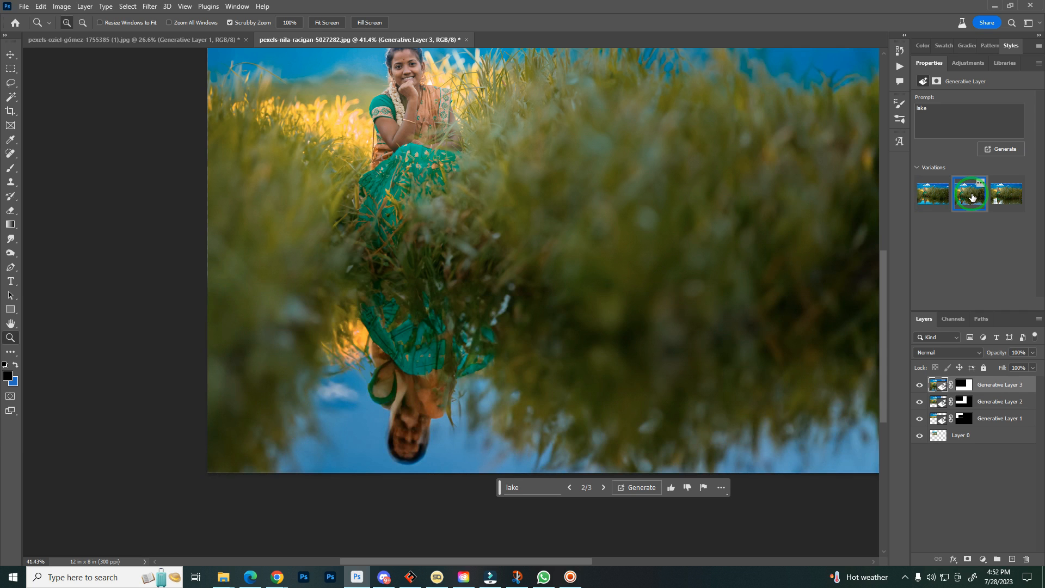
drag(620, 284, 607, 288)
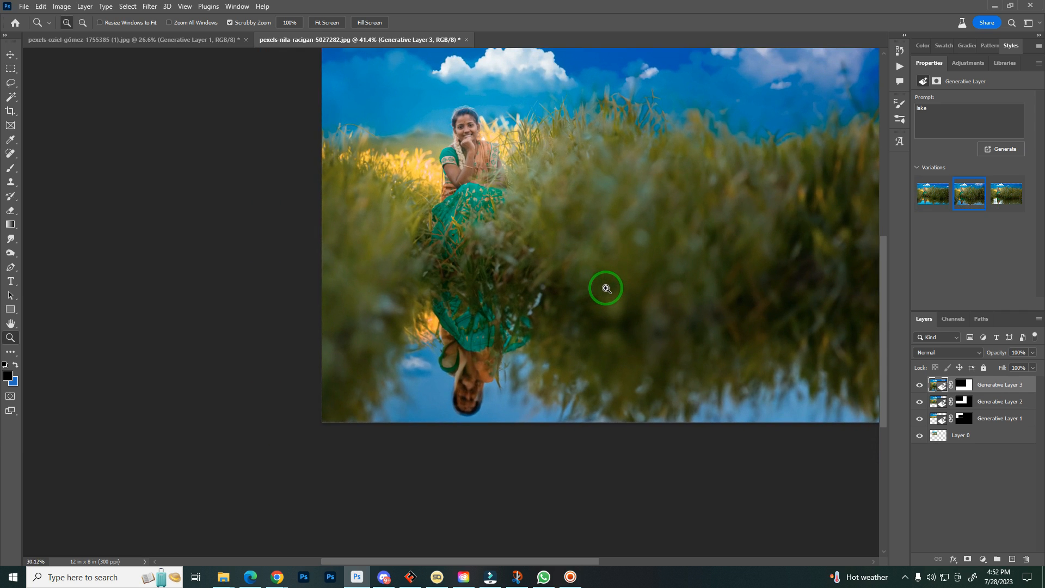
click(1001, 200)
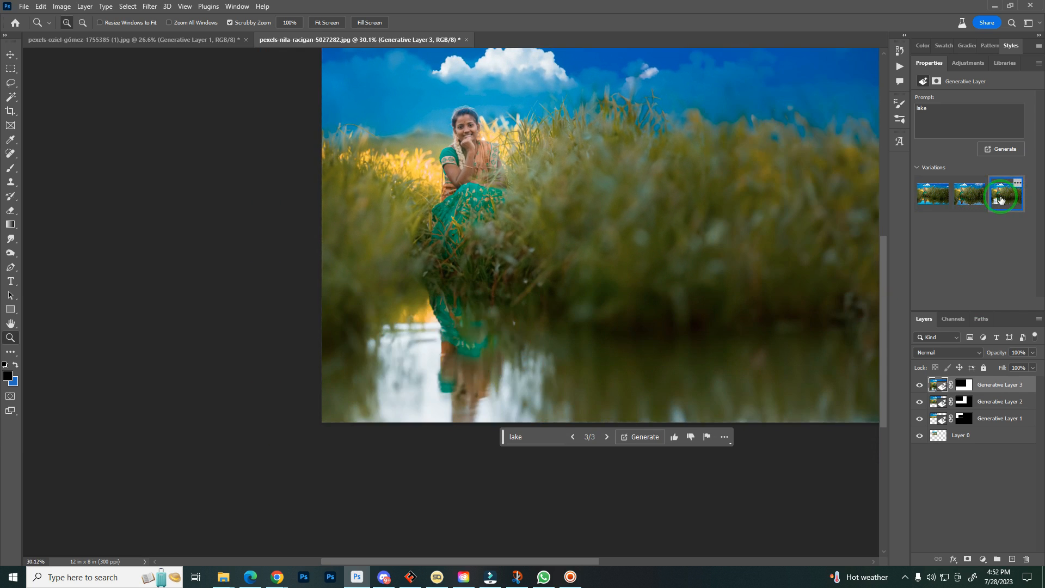
click(973, 198)
Step: Extend the crop frame beyond the lake image's right and bottom edges to about 17.9 x 11.9 in and generate the fill without a prompt
drag(863, 257, 537, 286)
drag(571, 287, 473, 276)
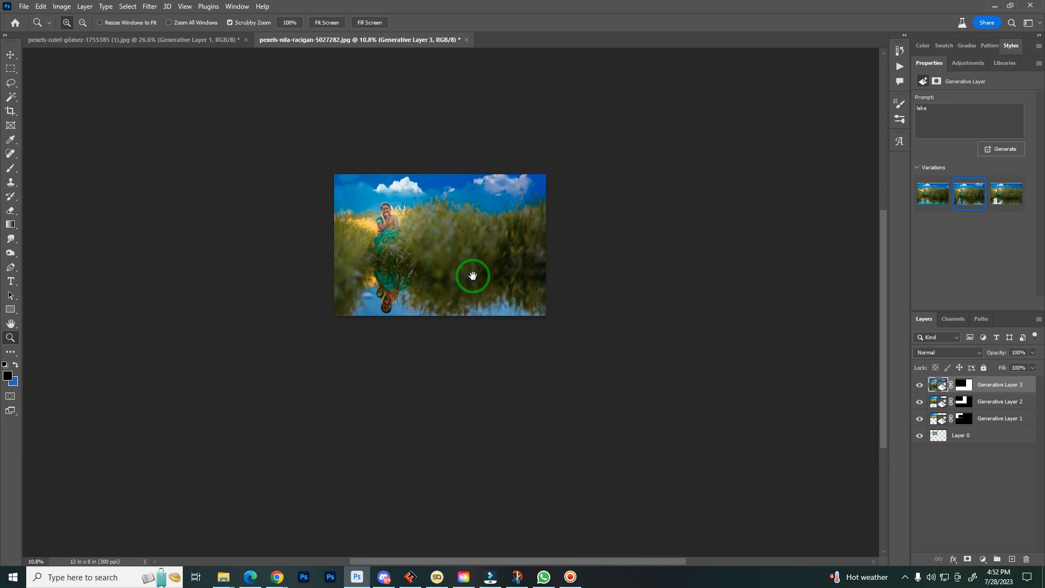
key(c)
drag(546, 314, 607, 336)
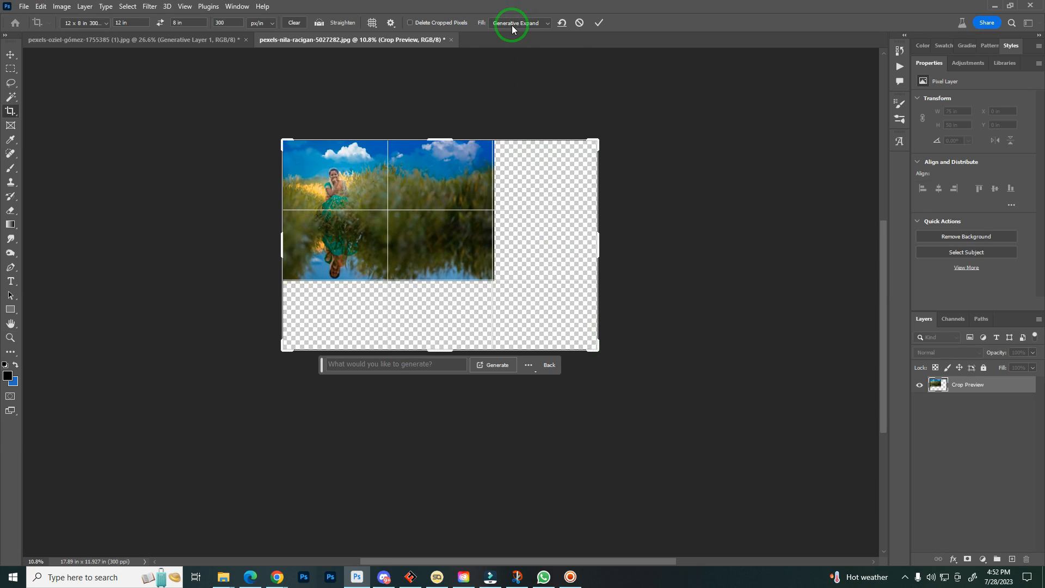
click(598, 23)
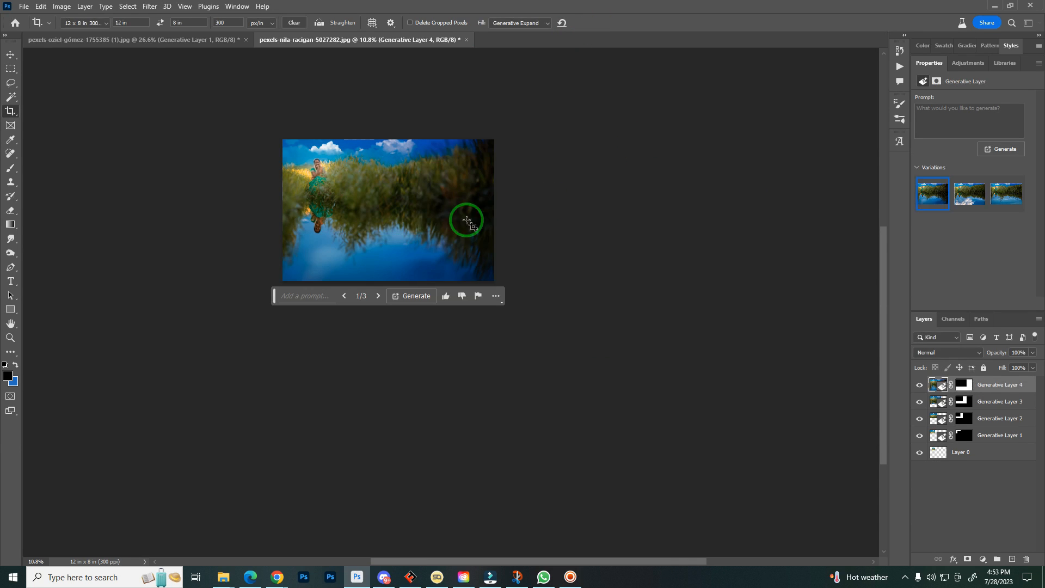
Step: Extend the crop frame beyond the image's top and left edges to about 16.2 x 10.8 in and generate the fill without a prompt
key(z)
drag(381, 192, 464, 238)
key(space)
key(space)
drag(705, 430, 627, 390)
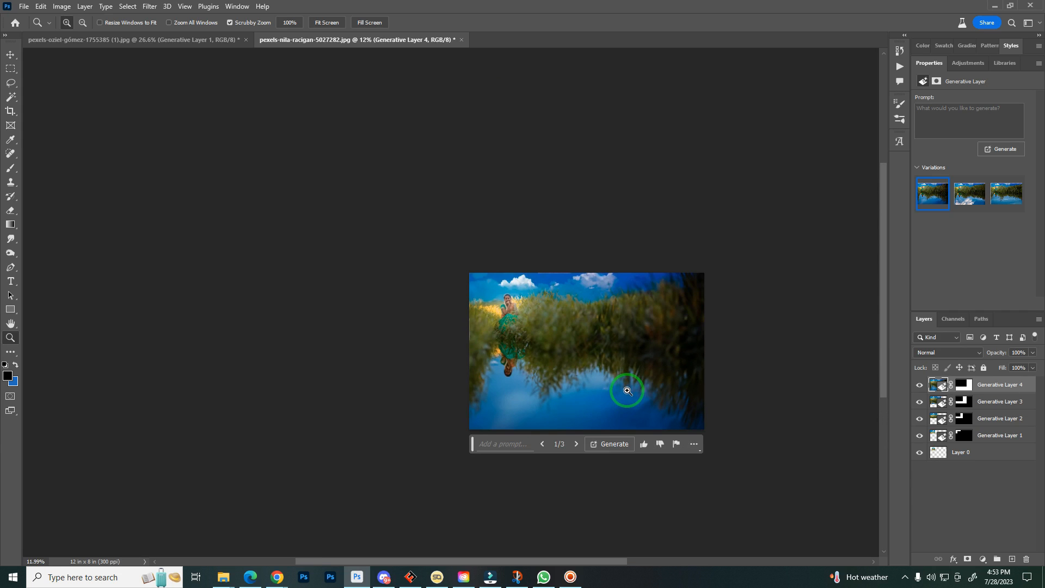
key(c)
drag(470, 271, 425, 244)
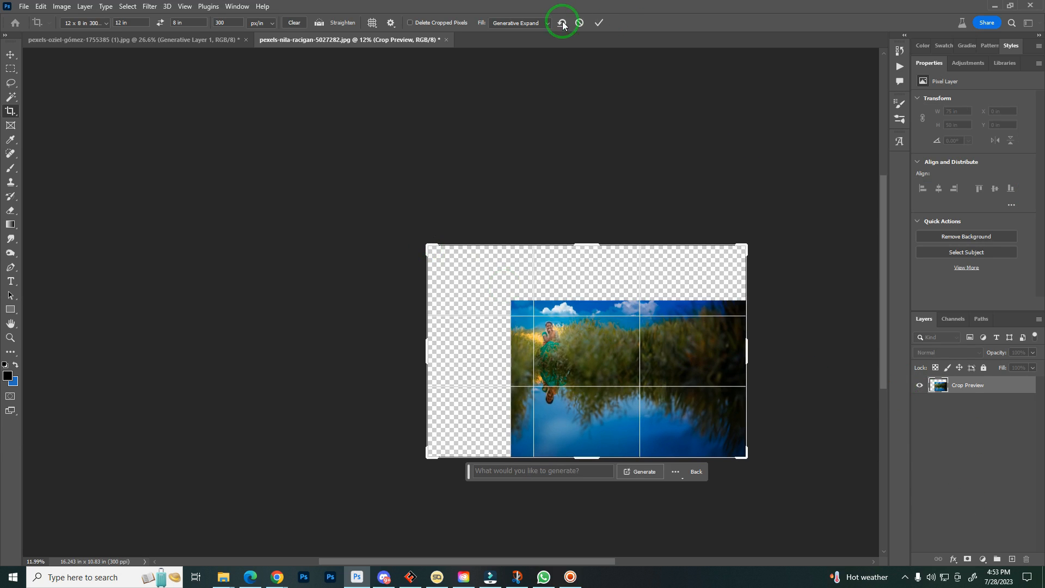
click(601, 24)
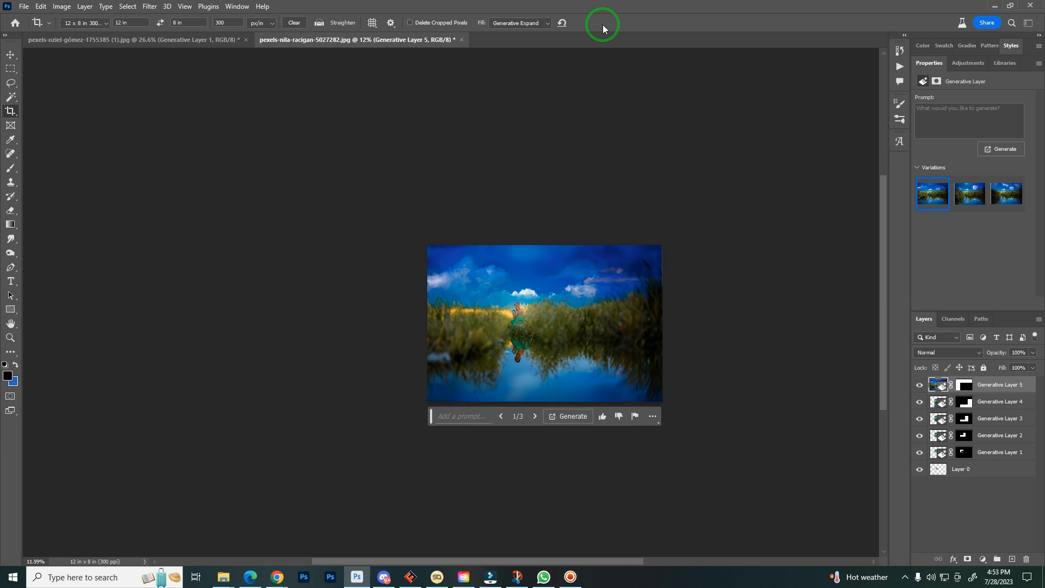
Step: Preview the second and third variations of the newest generative layer, return to the first, and examine the full image
key(z)
mouse_move(540, 303)
mouse_down()
mouse_move(626, 335)
mouse_move(566, 322)
mouse_move(561, 305)
mouse_move(541, 300)
mouse_move(570, 313)
mouse_move(548, 306)
mouse_up()
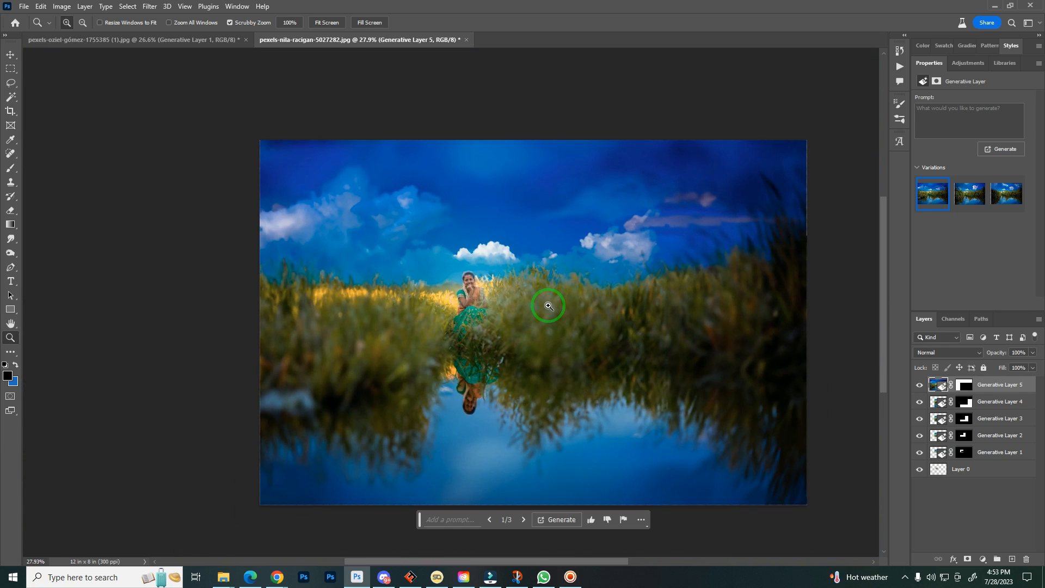
click(973, 197)
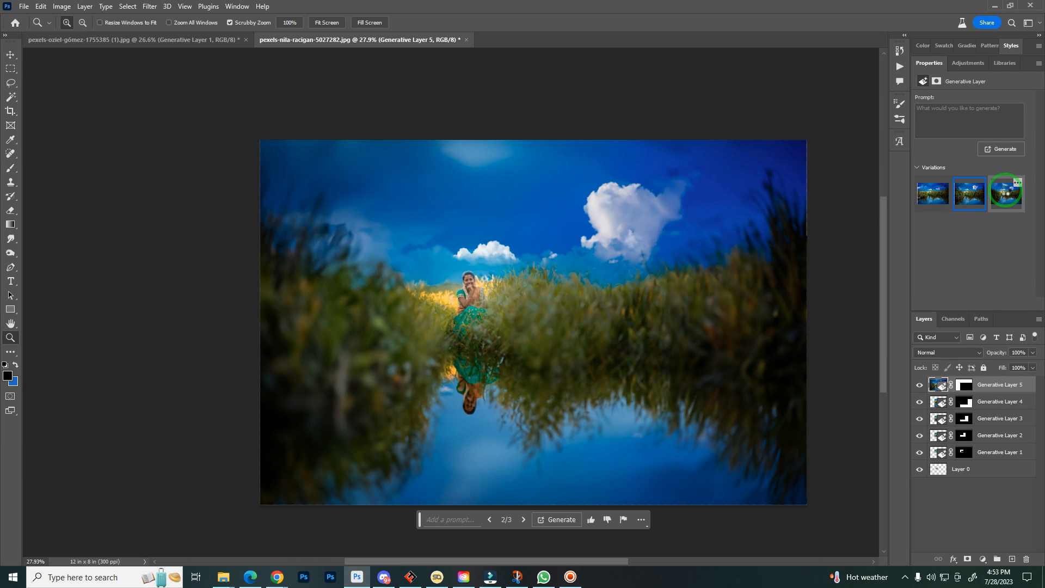
click(1005, 193)
click(967, 198)
click(923, 196)
drag(505, 279, 483, 287)
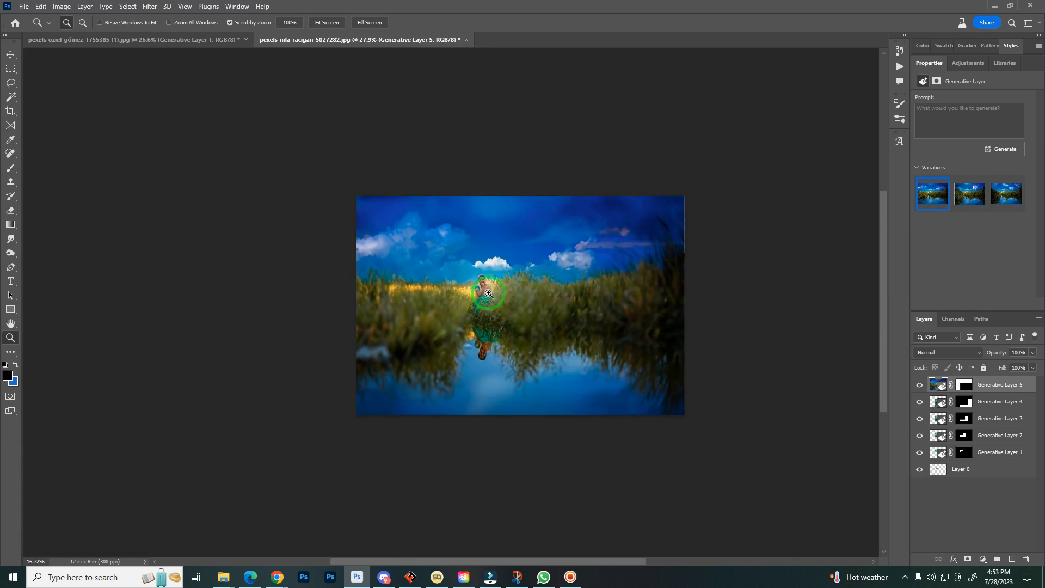
drag(573, 311, 596, 317)
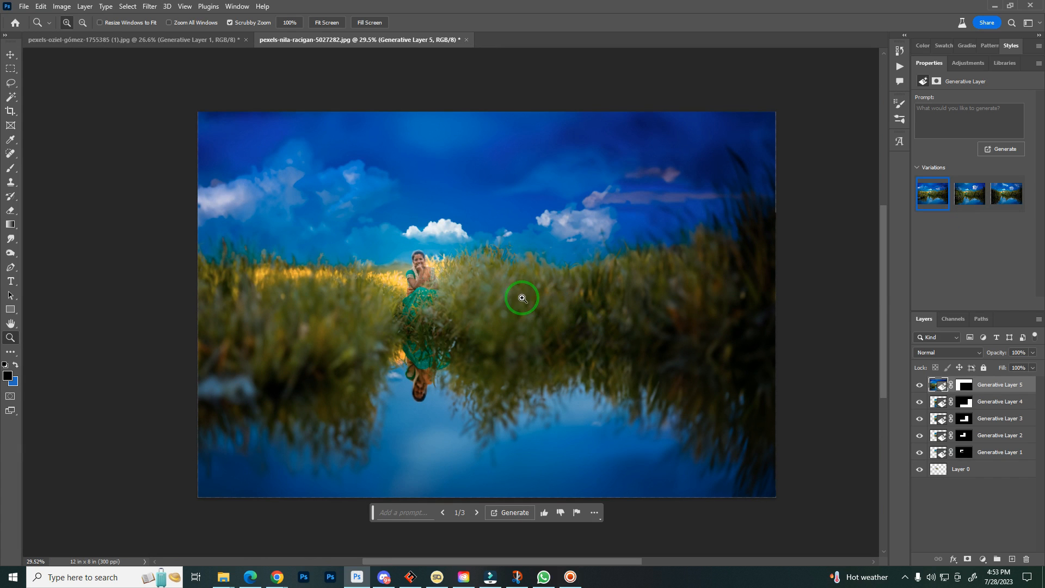
mouse_move(534, 303)
mouse_down()
mouse_move(562, 305)
mouse_move(525, 299)
mouse_up()
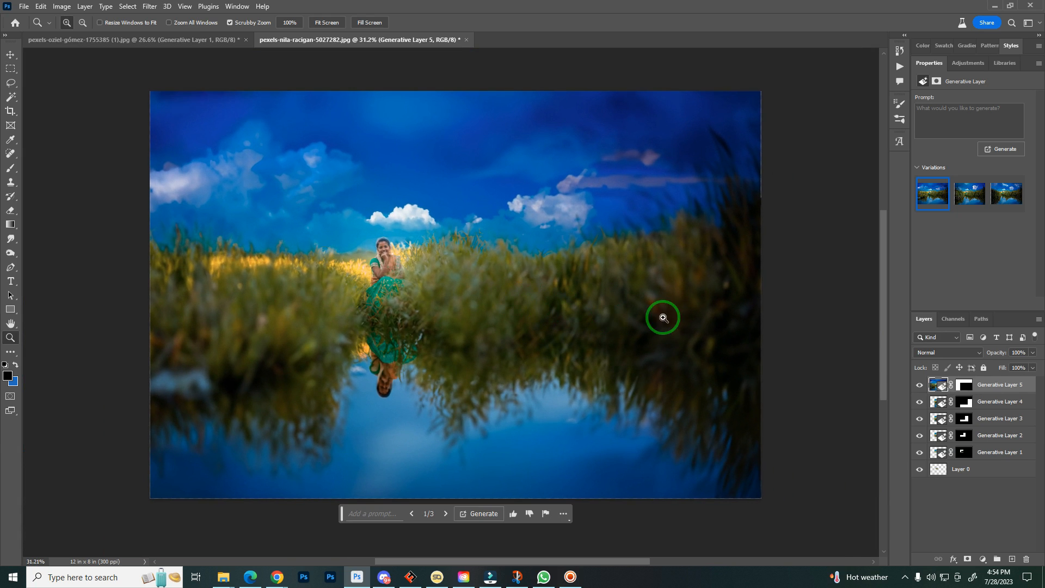
Step: Isolate the original photo in Layer 0, and show Generative Layers 1 to 5 again one by one to review each expansion
alt+click(920, 470)
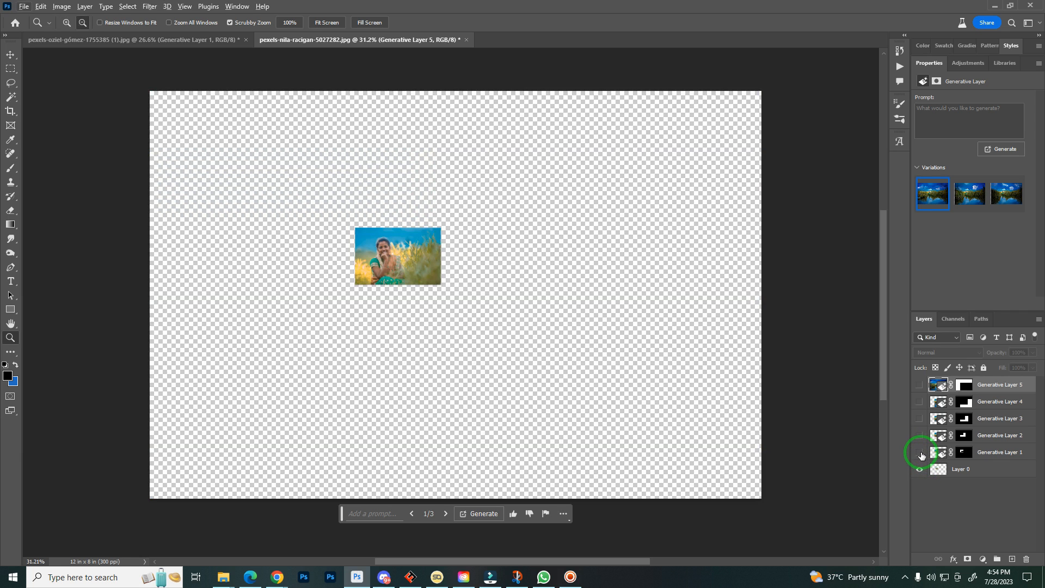
click(920, 454)
click(920, 436)
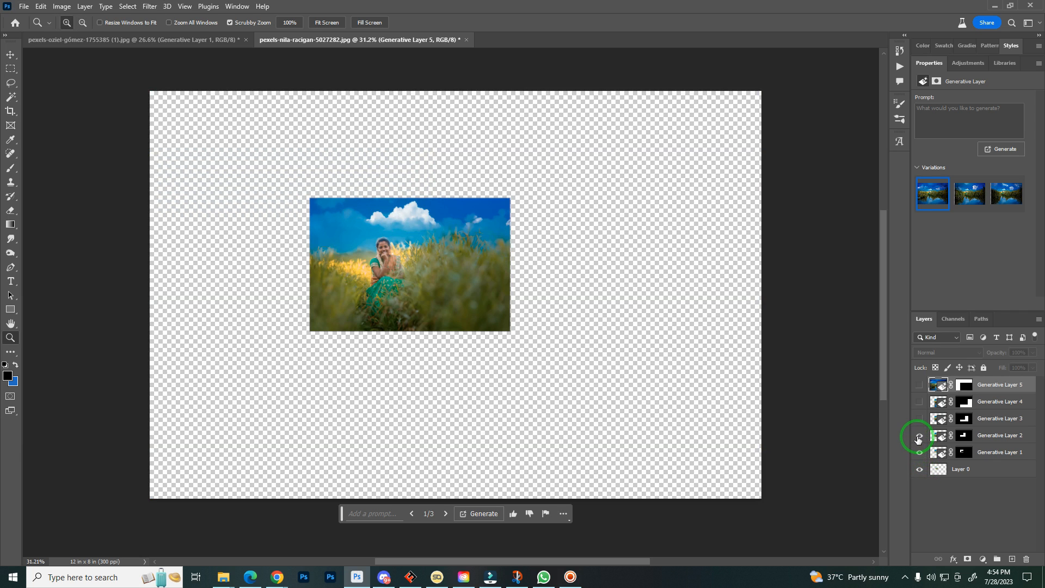
click(919, 419)
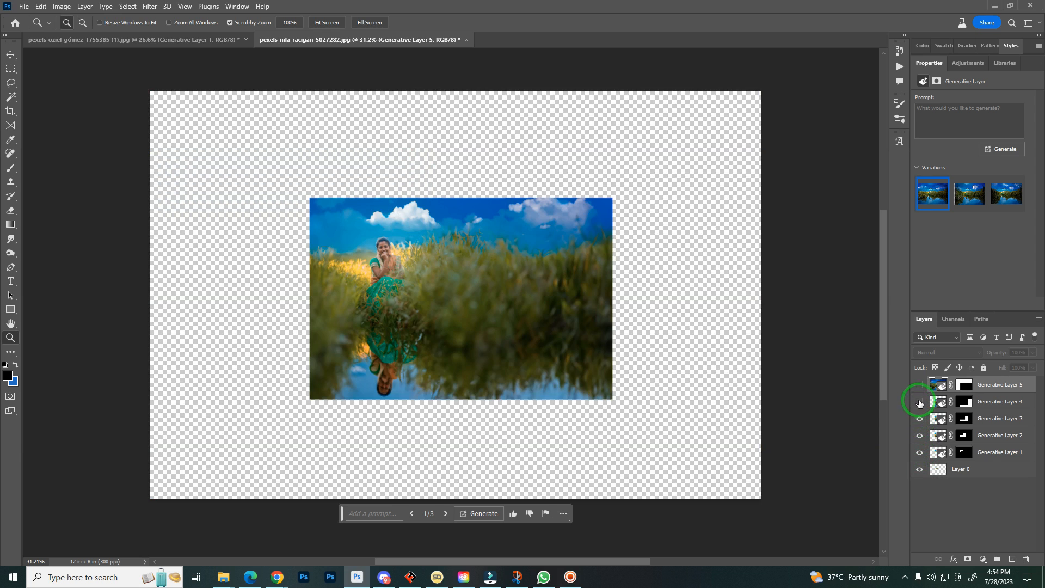
click(919, 402)
click(920, 385)
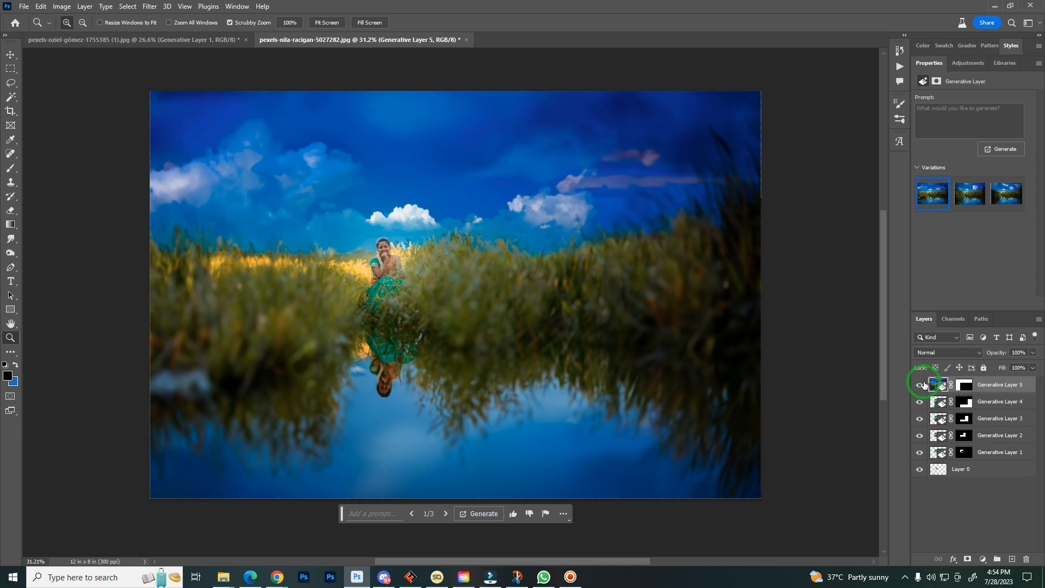